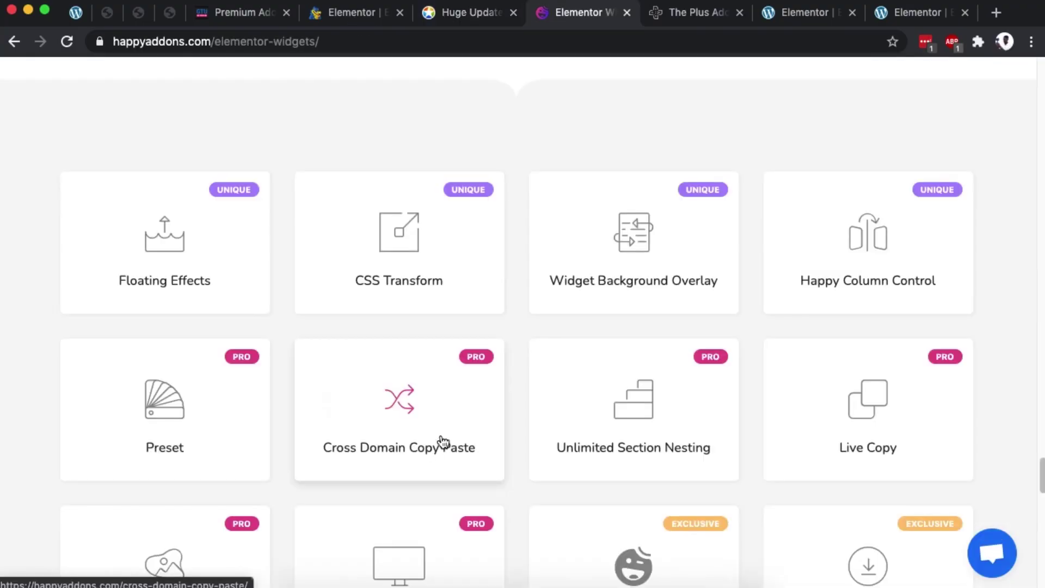
Look through the cover and contents pages of the WordPress Beginner Toolkit PDF
left_click(677, 20)
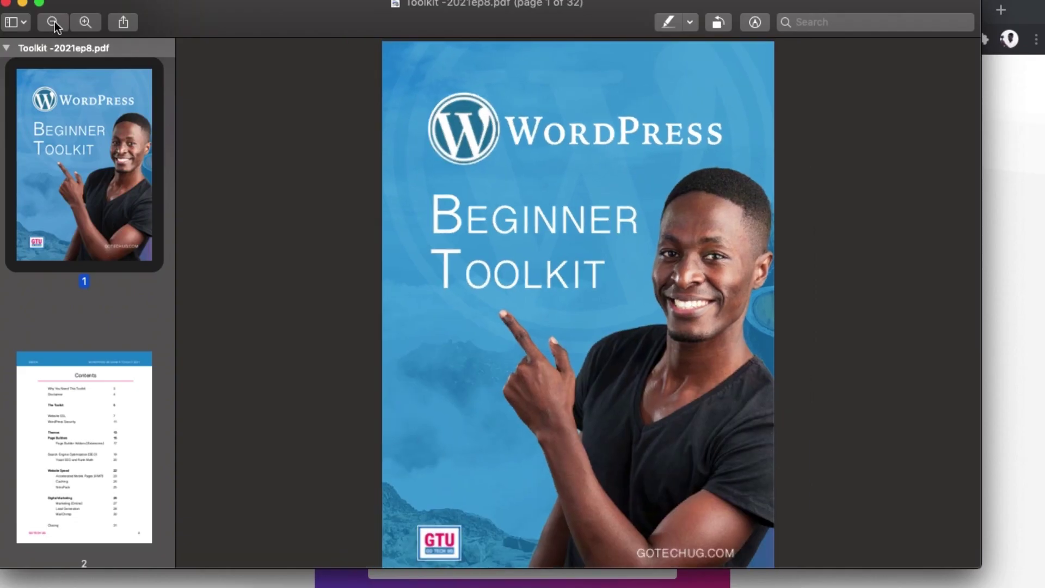
scroll(400, 215, "down", 10)
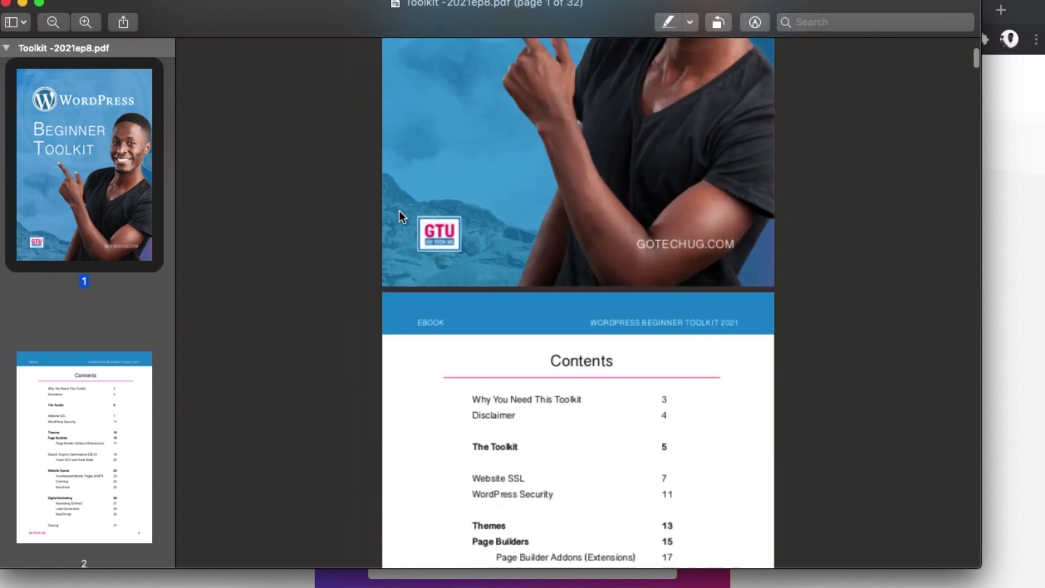
scroll(400, 215, "down", 8)
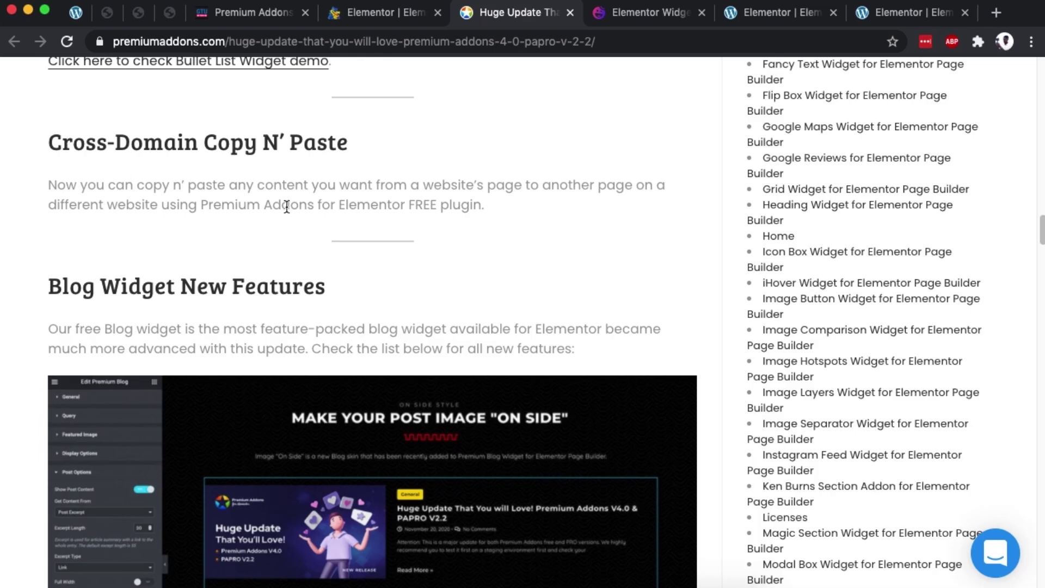
Highlight the free plugin's name under Cross-Domain Copy N' Paste, and compare the go-woo.com Elementor editor with the gotechug.com Premium Addons features
left_click_drag(203, 206, 457, 207)
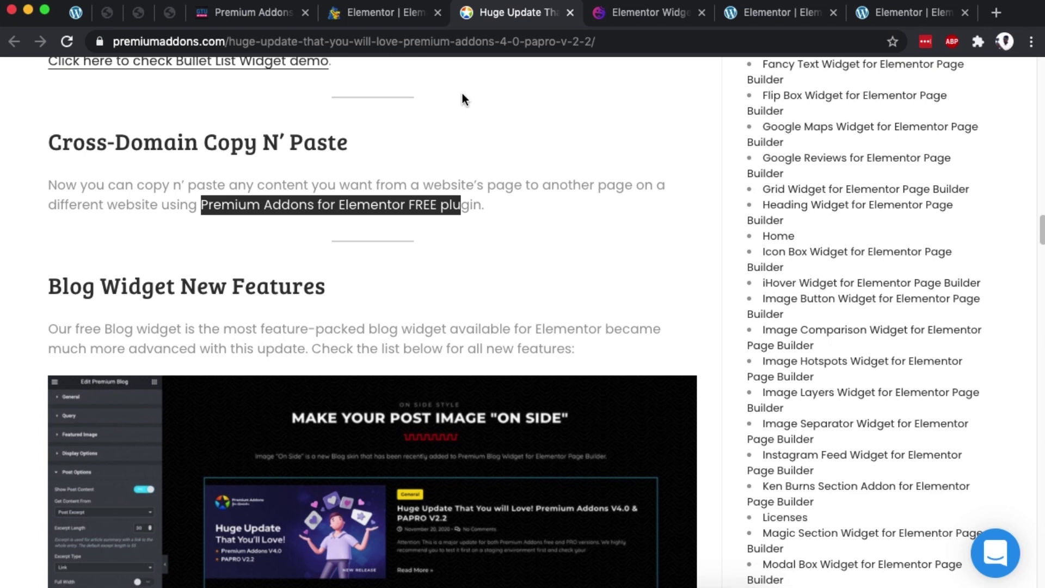
left_click(370, 15)
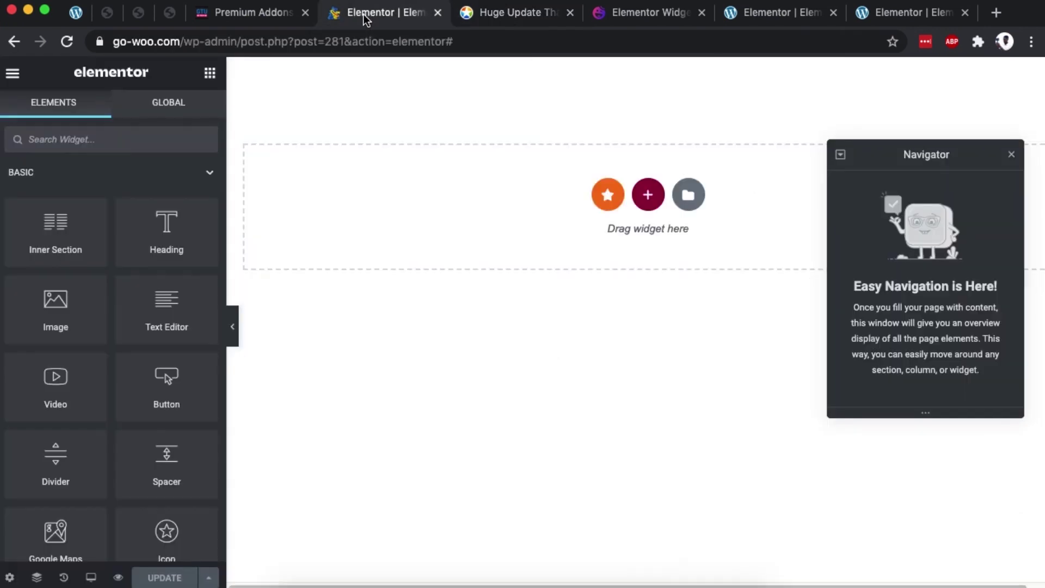
left_click(245, 13)
left_click(360, 17)
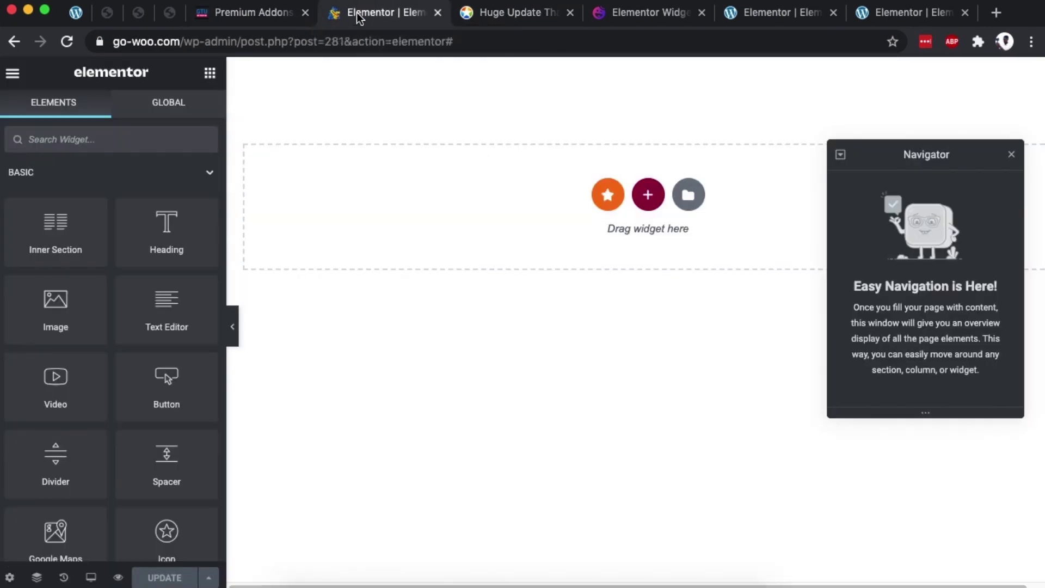
left_click(249, 15)
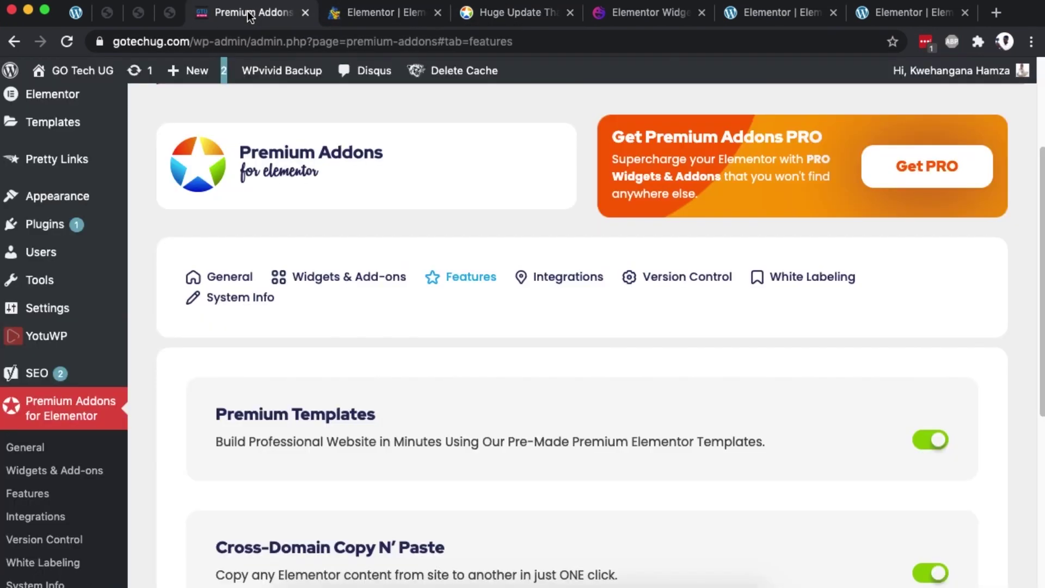
left_click(369, 18)
left_click(263, 14)
left_click(359, 16)
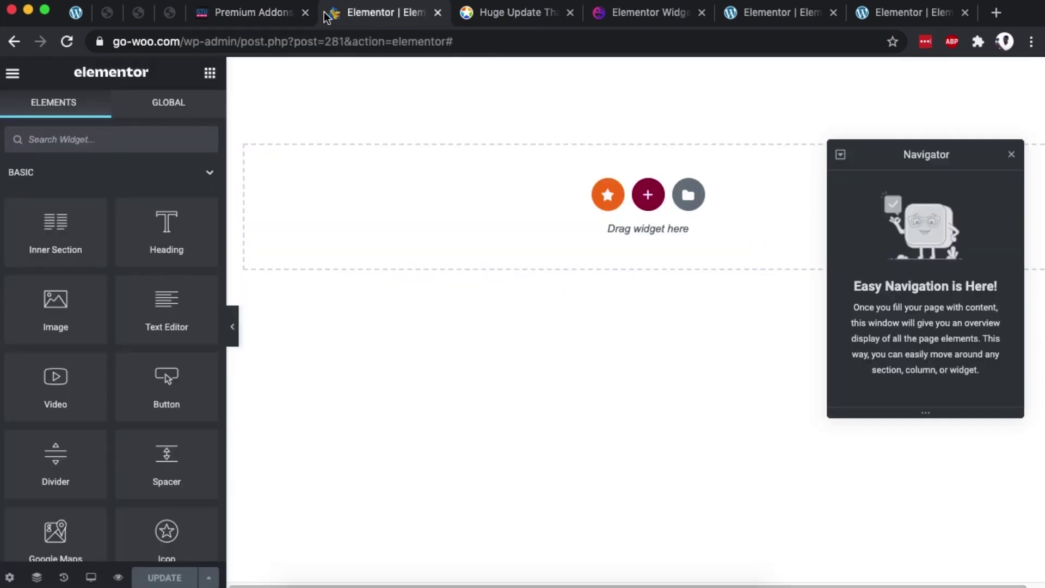
Exit the Elementor editor on go-woo.com to the dashboard and open the installed plugins list
left_click(12, 72)
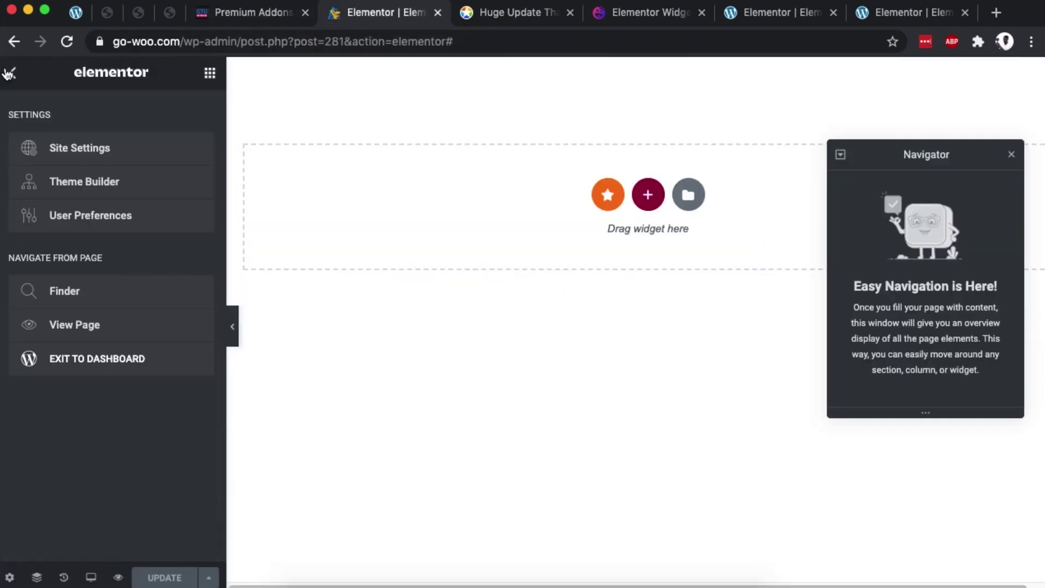
left_click(66, 369)
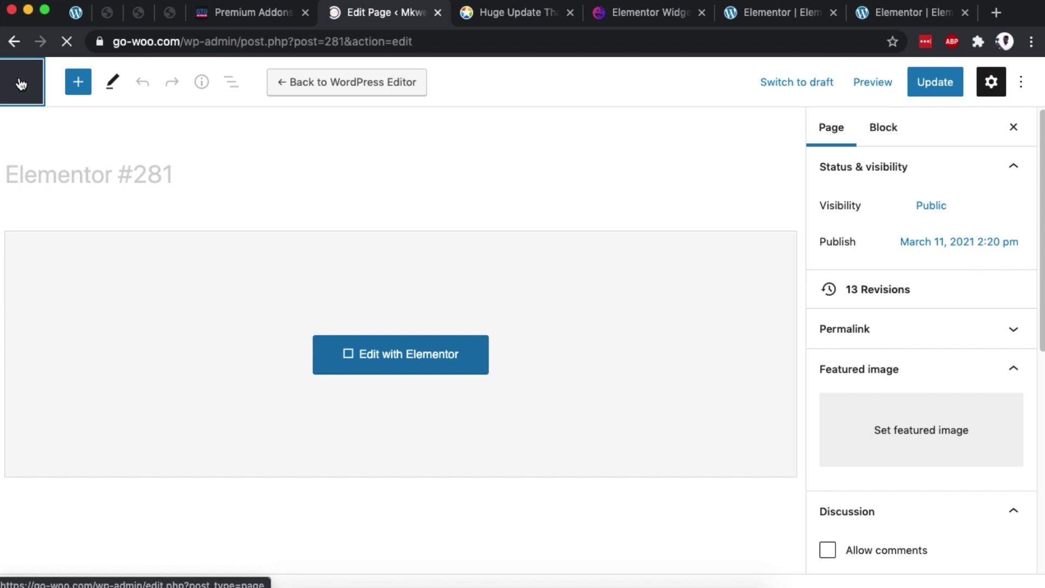
left_click(21, 83)
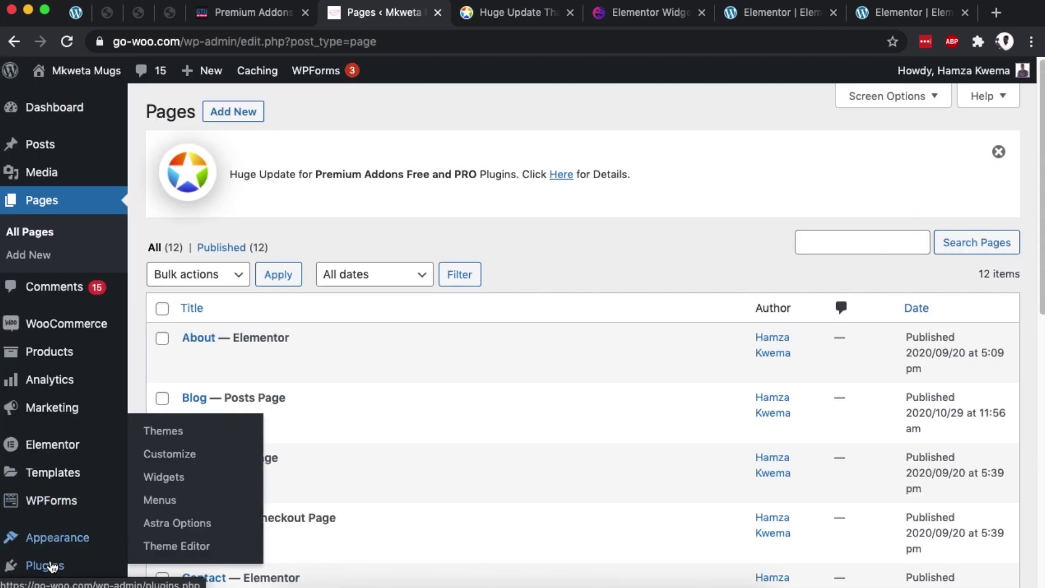
left_click(157, 496)
scroll(364, 346, "down", 1)
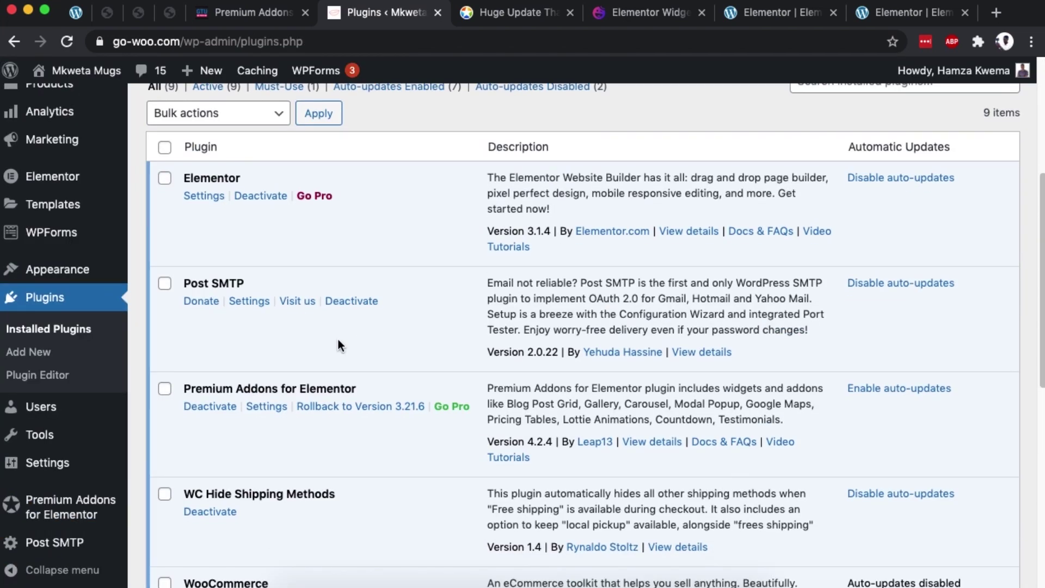
Copy the name Premium Addons for Elementor from the installed plugins and search for it among the plugins available to add
left_click_drag(186, 388, 350, 382)
key("super+c")
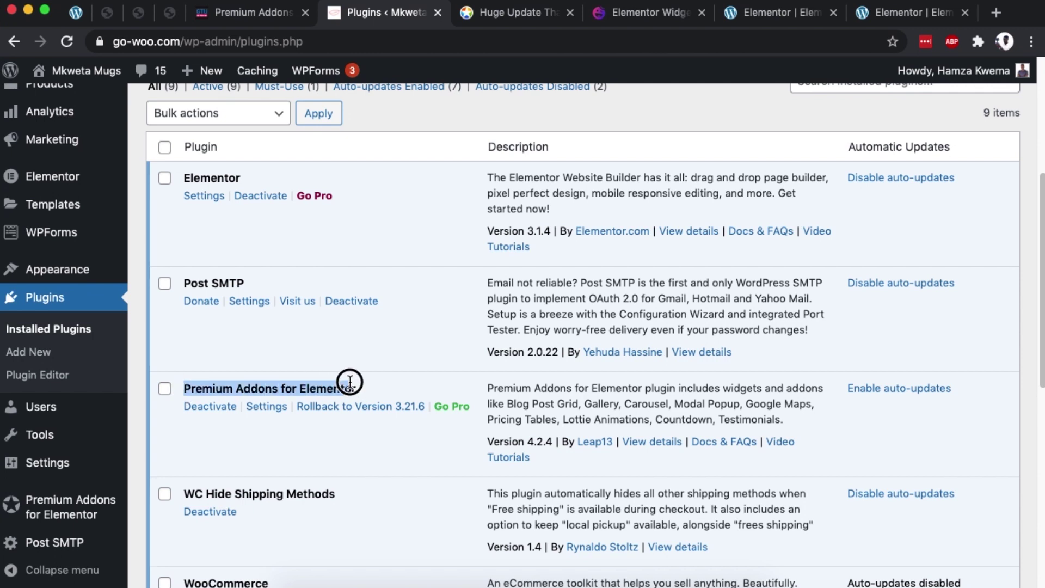
scroll(337, 326, "up", 5)
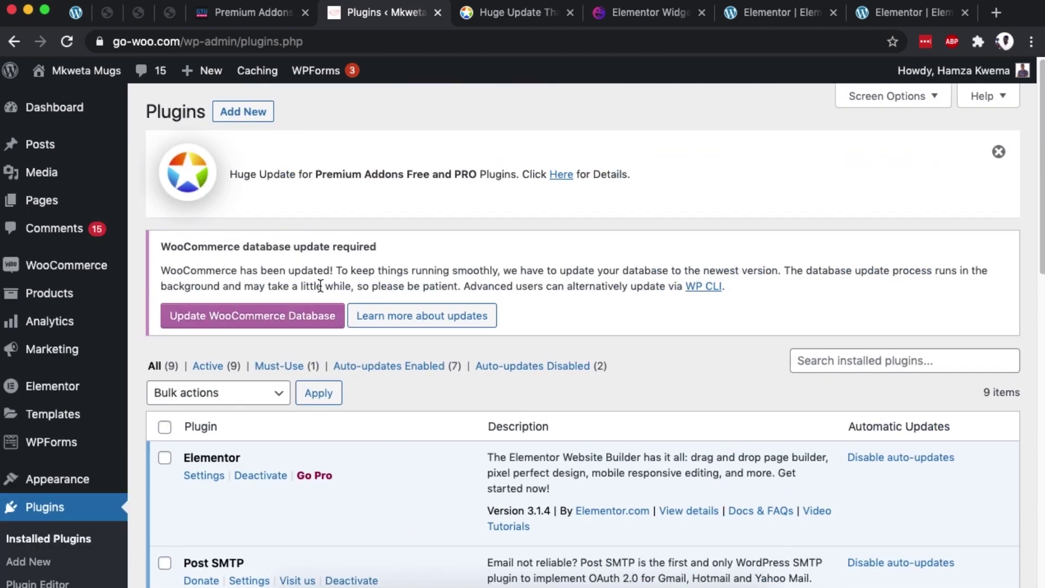
left_click(250, 116)
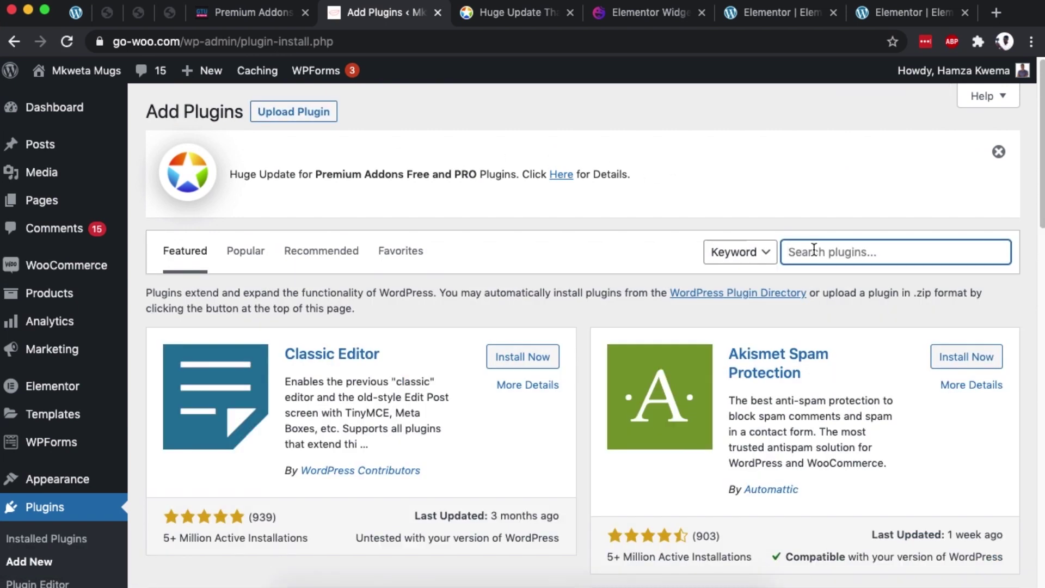
key("super+v")
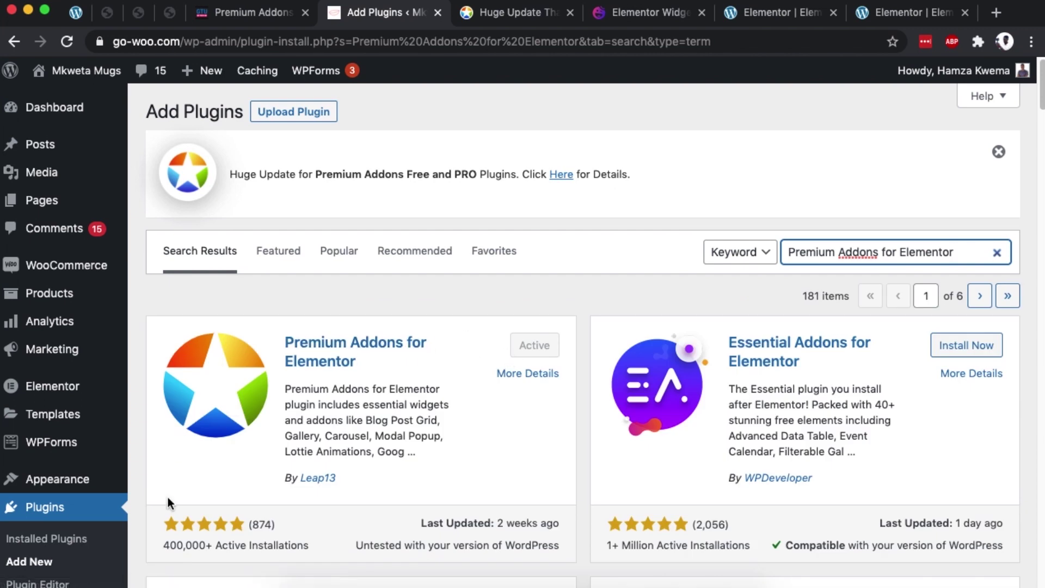
scroll(286, 505, "down", 2)
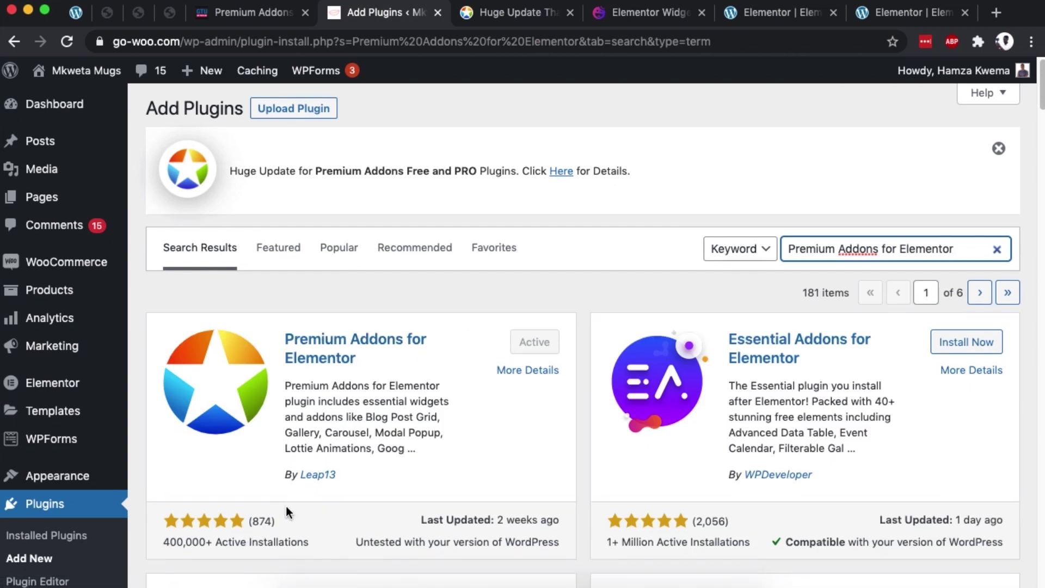
scroll(345, 377, "down", 3)
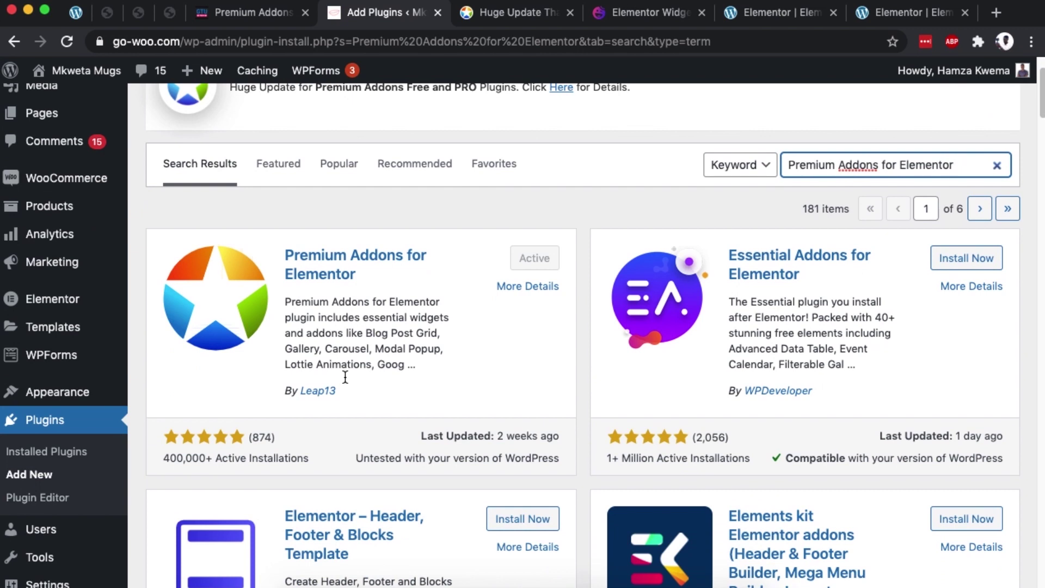
scroll(548, 262, "down", 5)
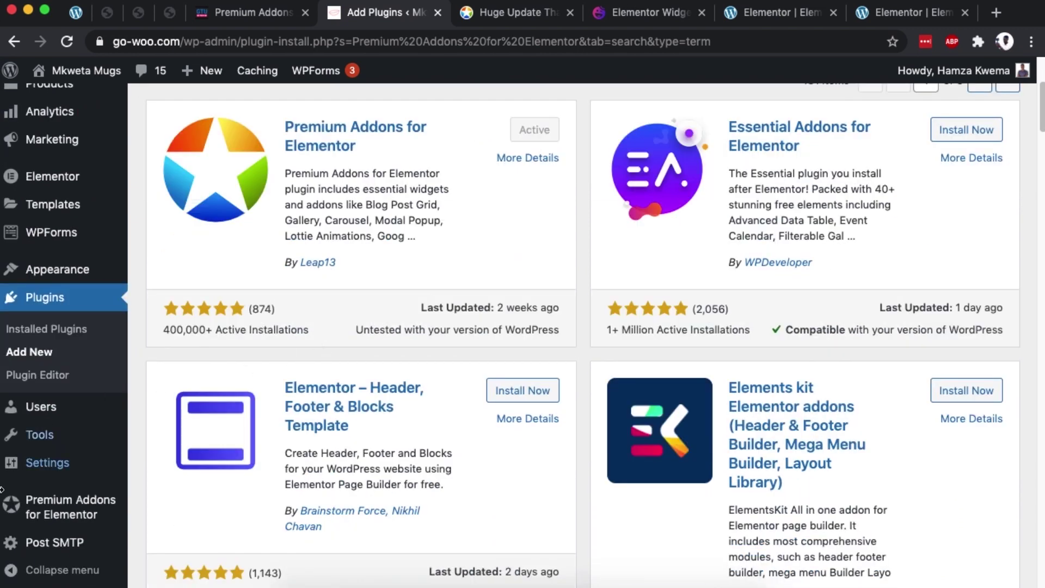
Open the Premium Addons for Elementor features on go-woo.com, make sure Cross-Domain Copy N' Paste is enabled, and save the settings
left_click(54, 517)
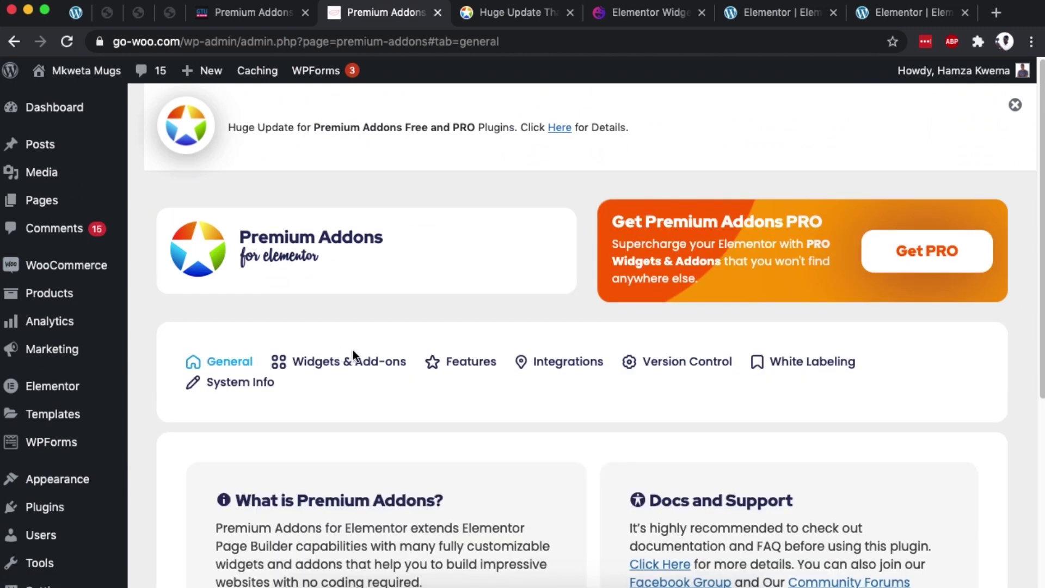
left_click(459, 365)
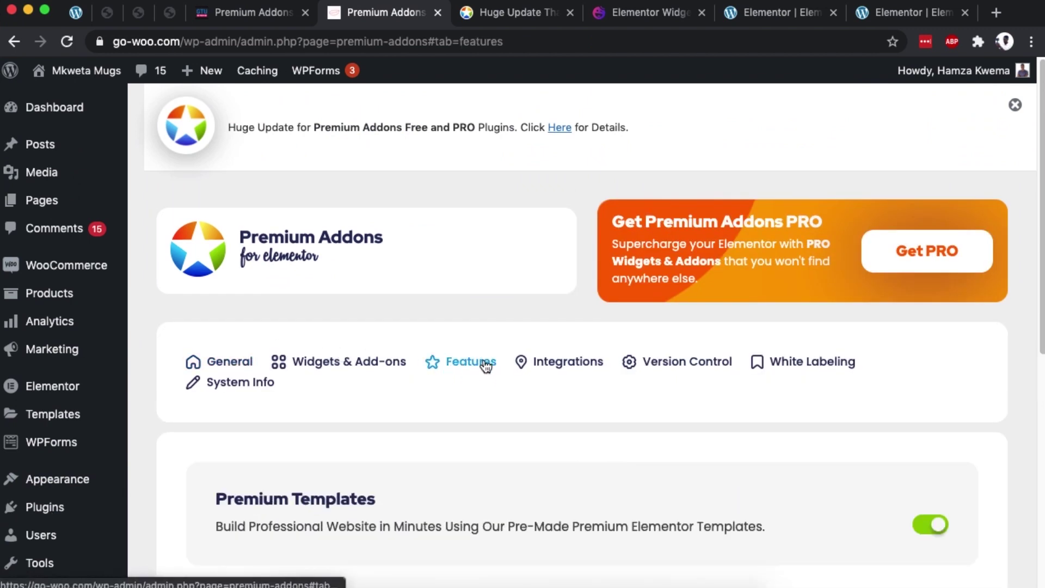
scroll(483, 365, "down", 7)
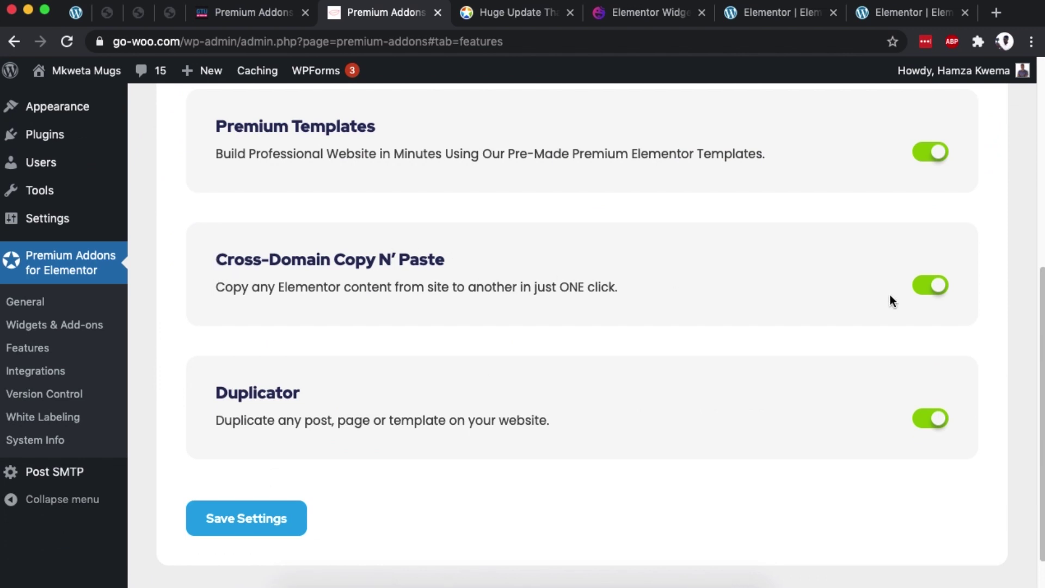
left_click(925, 296)
left_click(944, 295)
left_click(250, 523)
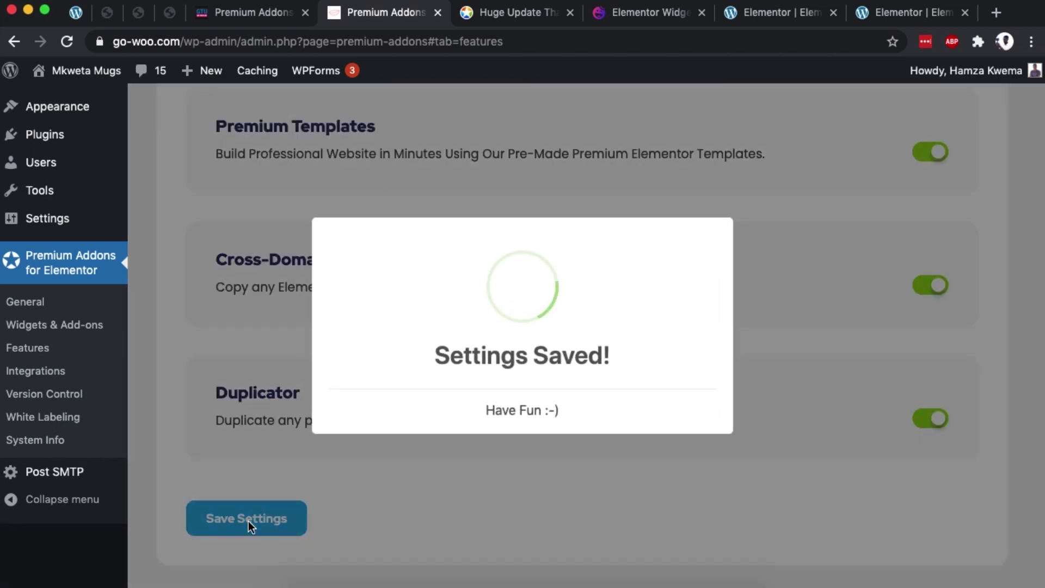
Check the Cross-Domain Copy N' Paste setting in the Premium Addons features on the gotechug.com site
left_click(232, 16)
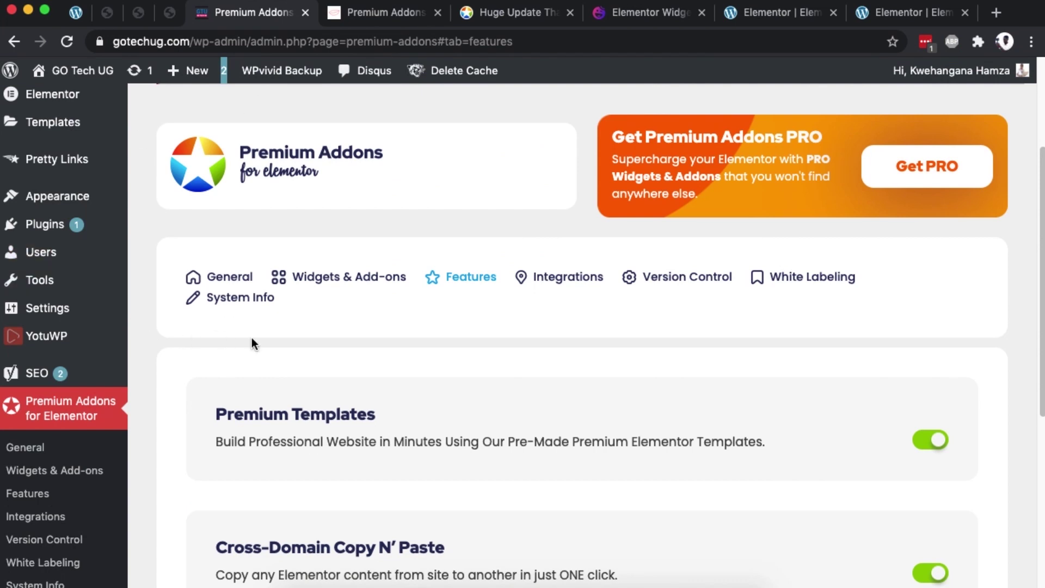
scroll(480, 351, "down", 3)
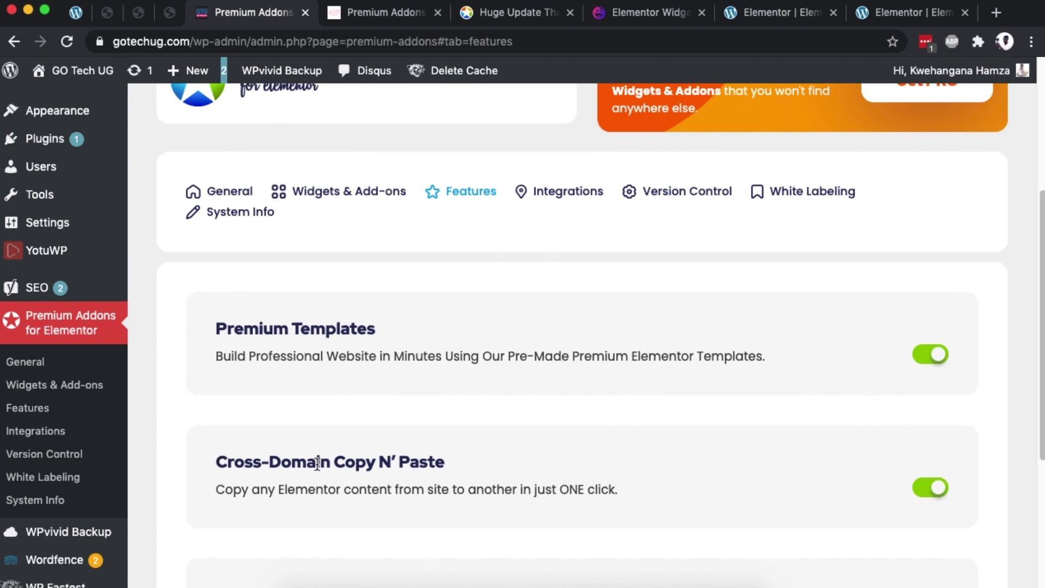
scroll(234, 424, "down", 2)
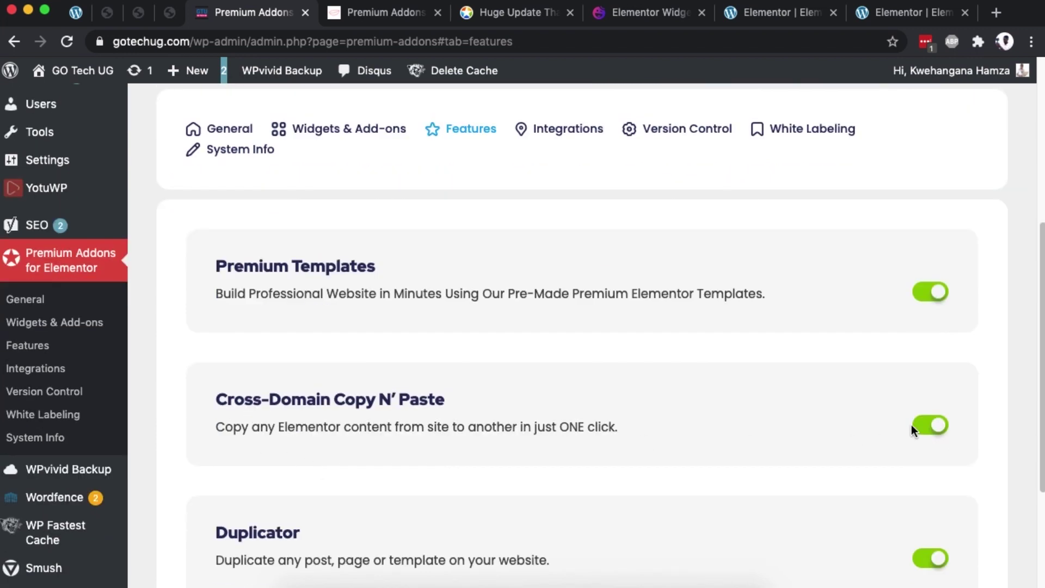
scroll(719, 396, "up", 3)
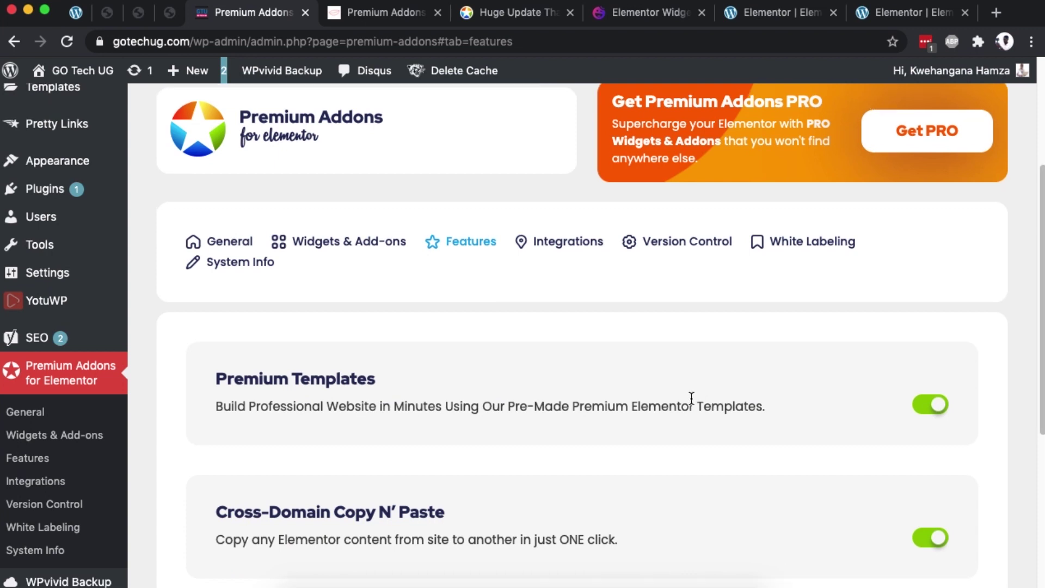
scroll(273, 327, "up", 2)
Open a page in the Elementor editor on both sites and switch to the blank one on go-woo.com
key("ctrl+Tab")
left_click(42, 200)
left_click(256, 12)
left_click(356, 12)
left_click(266, 12)
left_click(368, 16)
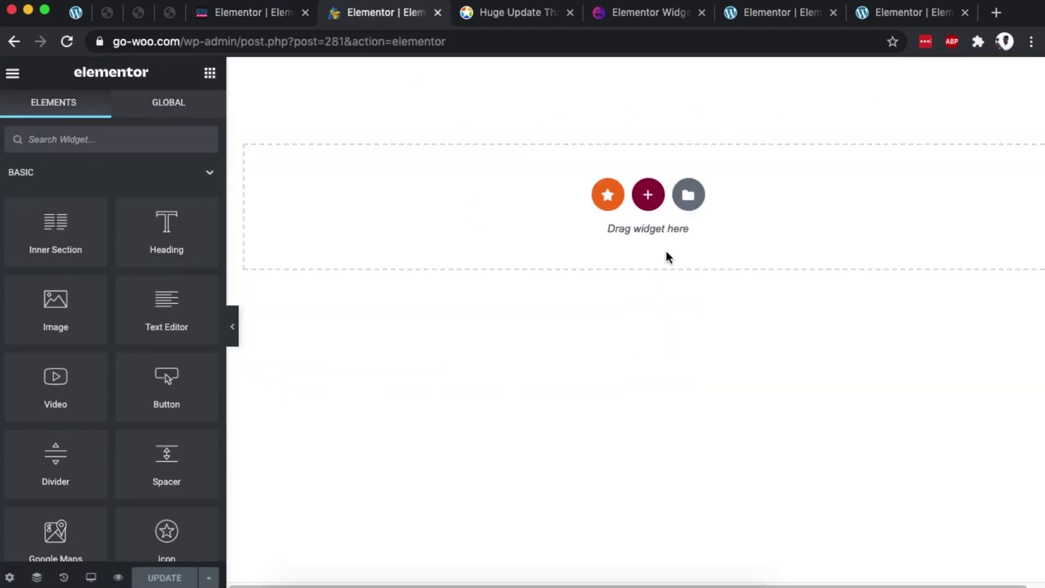
Insert the Grid Gallery Slide block from the Elementor template library into the blank page and review it
left_click(688, 196)
left_click(426, 96)
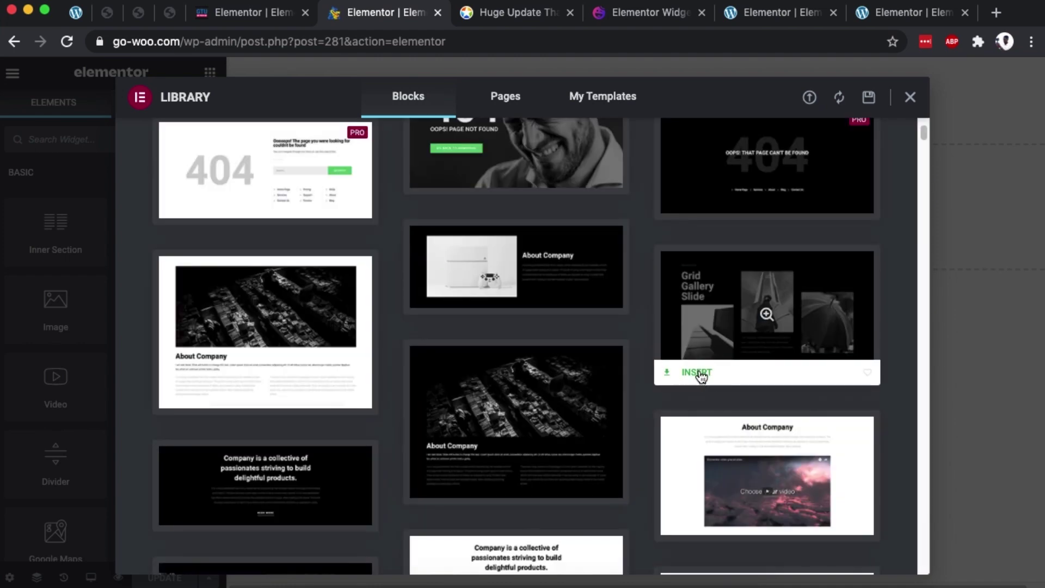
left_click(699, 370)
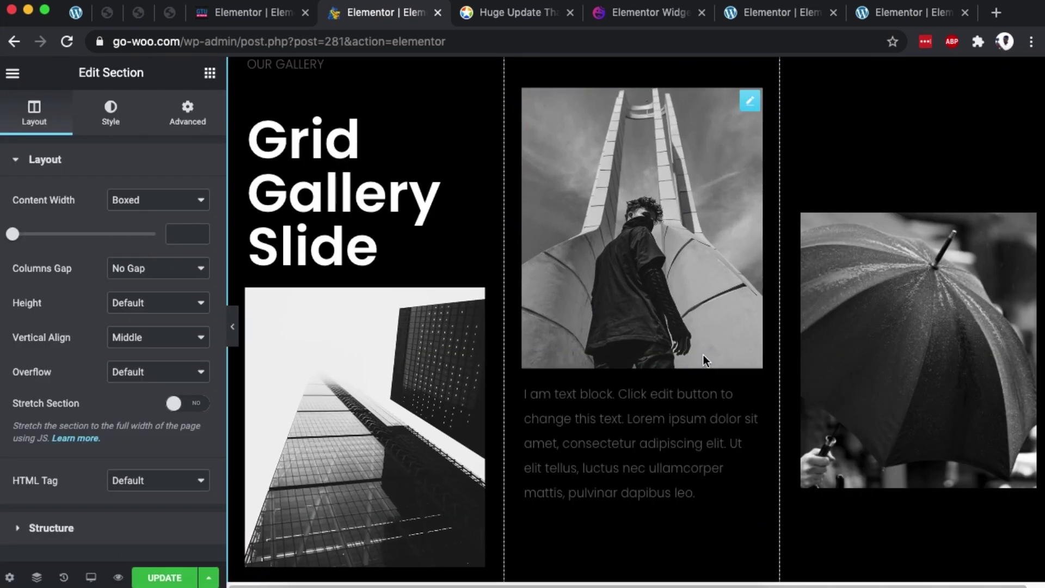
scroll(703, 354, "down", 2)
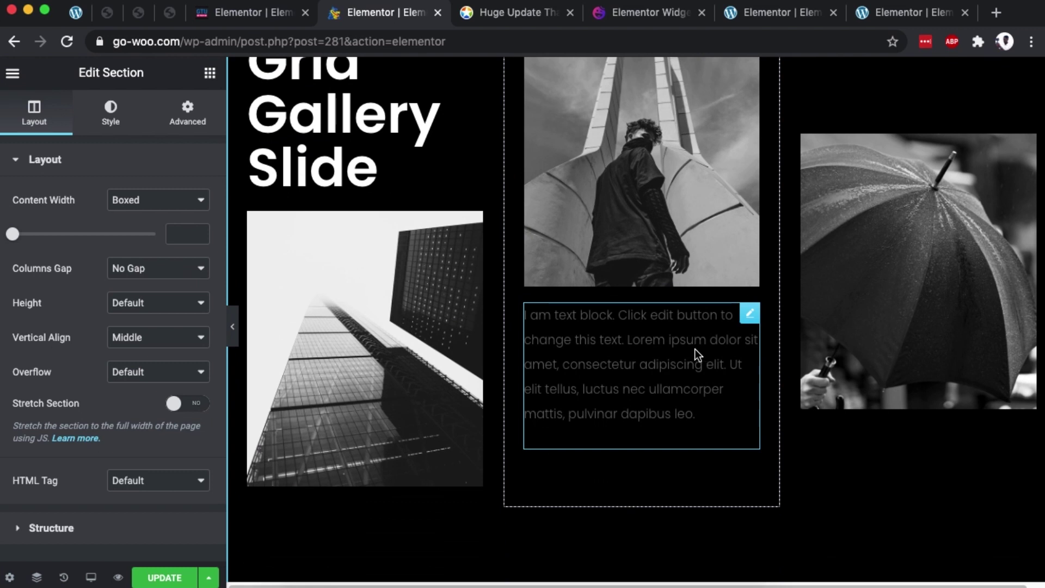
scroll(694, 349, "up", 4)
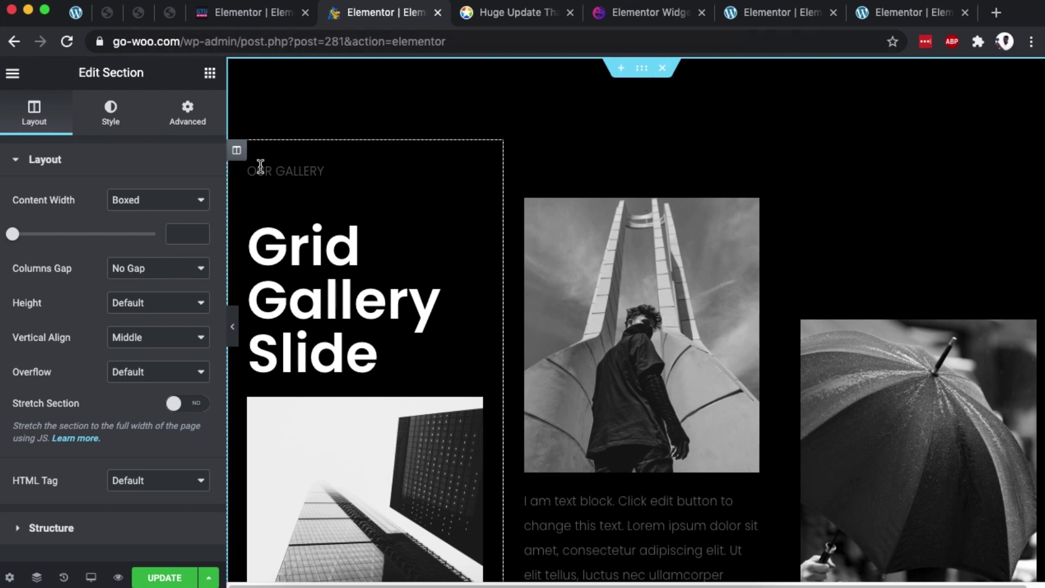
Set the gallery section's background colour to dark purple #2B006C
left_click(122, 119)
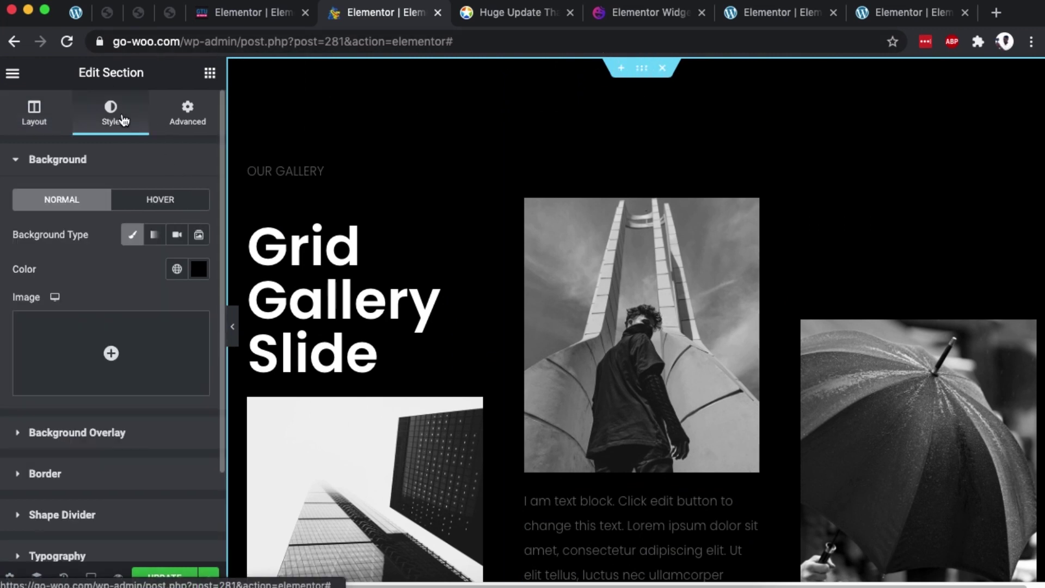
left_click(199, 269)
left_click(251, 480)
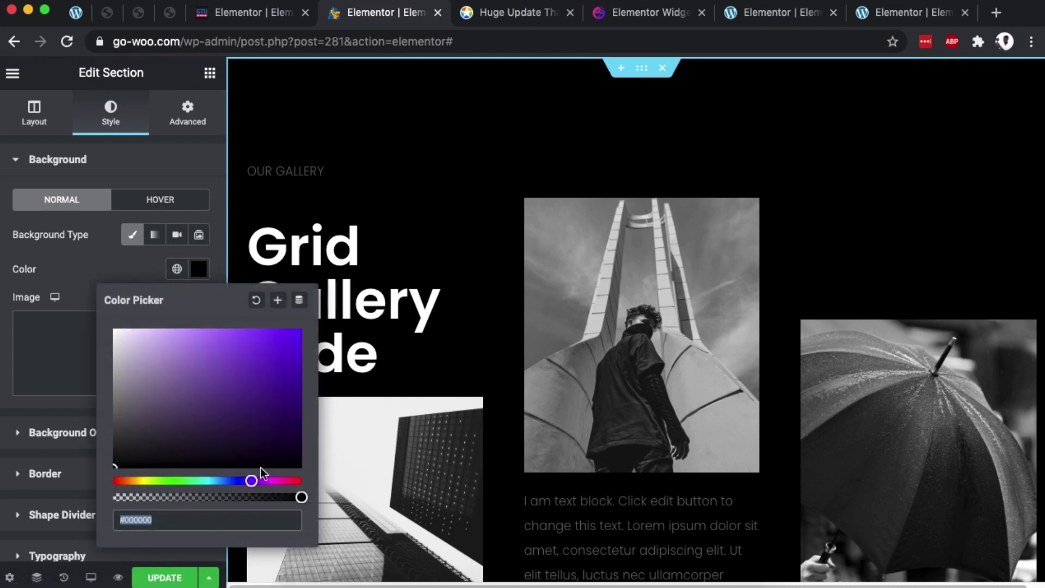
mouse_move(305, 416)
left_mouse_down()
mouse_move(303, 403)
mouse_move(307, 413)
left_mouse_up()
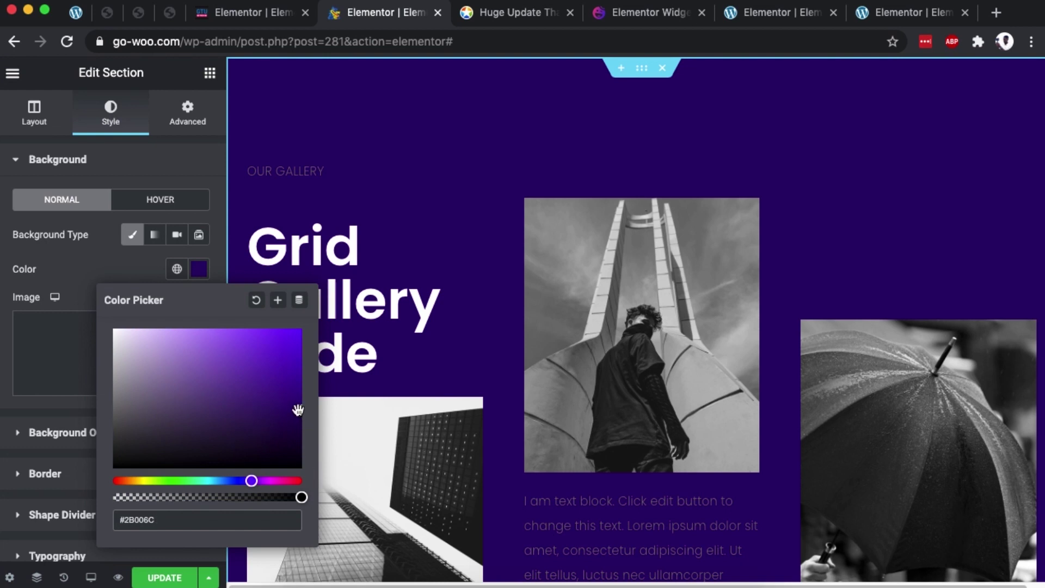
Insert the ready-made "Team of creatives" section above the gallery section from the template library and review both sections
left_click(621, 68)
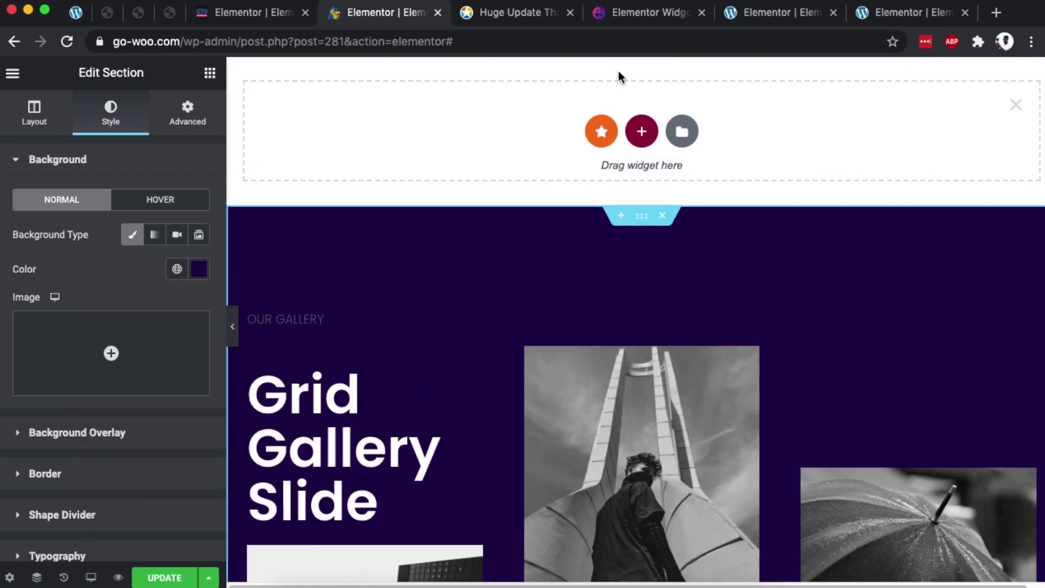
left_click(601, 132)
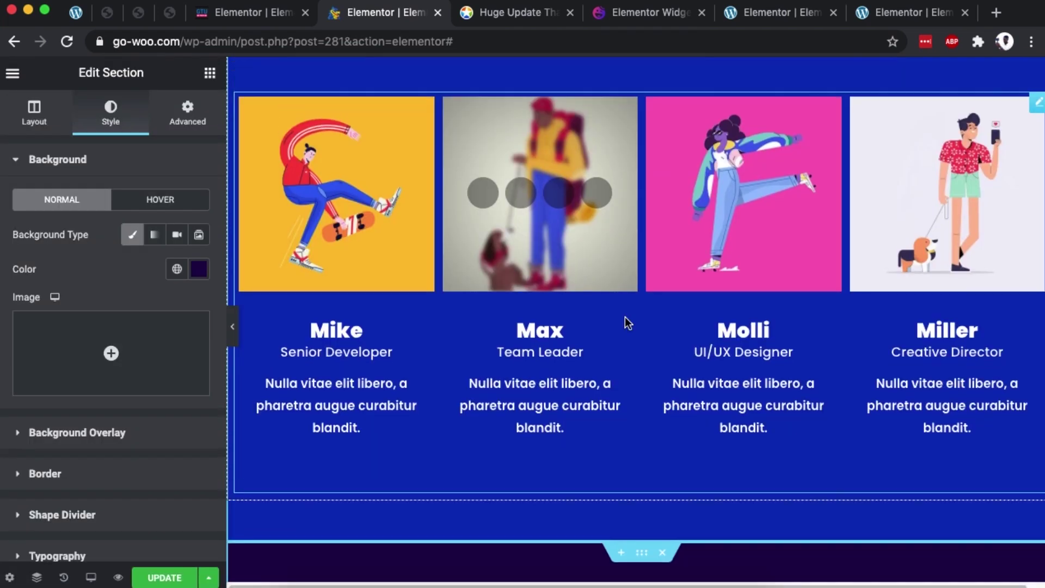
scroll(627, 323, "up", 4)
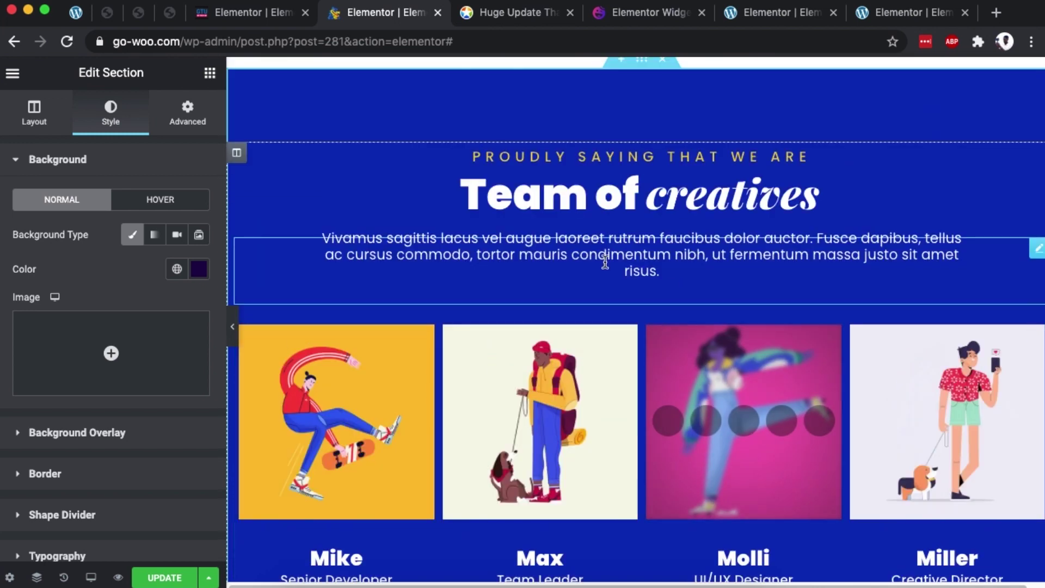
scroll(641, 337, "down", 20)
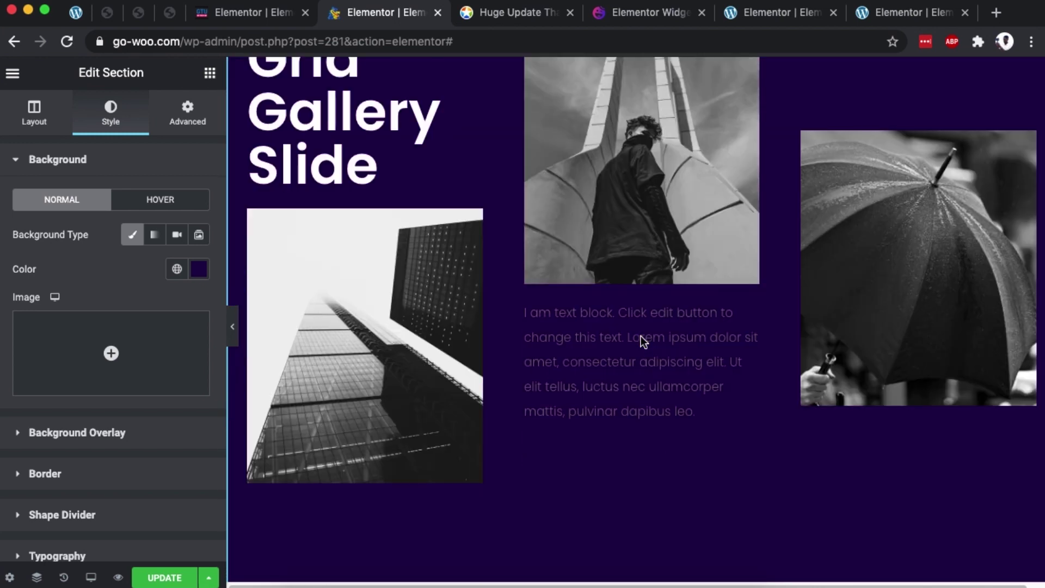
scroll(641, 335, "up", 10)
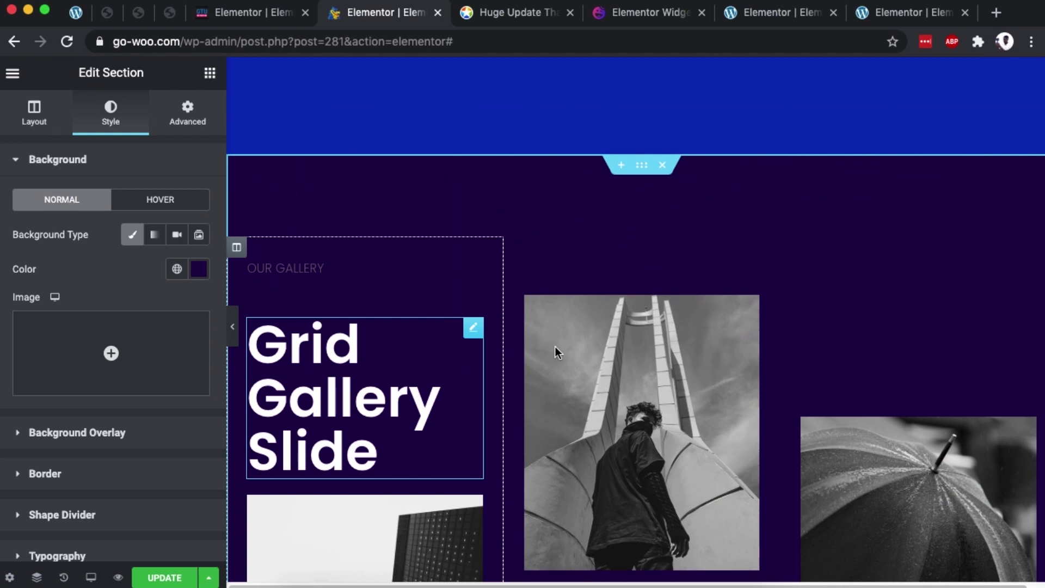
scroll(674, 179, "up", 7)
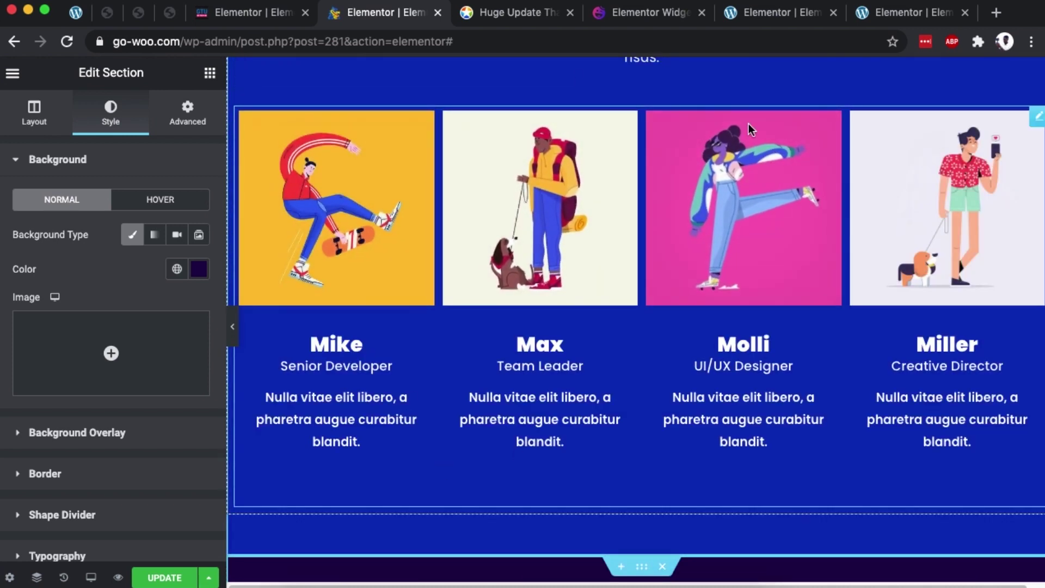
Copy the "Team of creatives" section on the go-woo.com page using PA | Copy Section
left_click(267, 15)
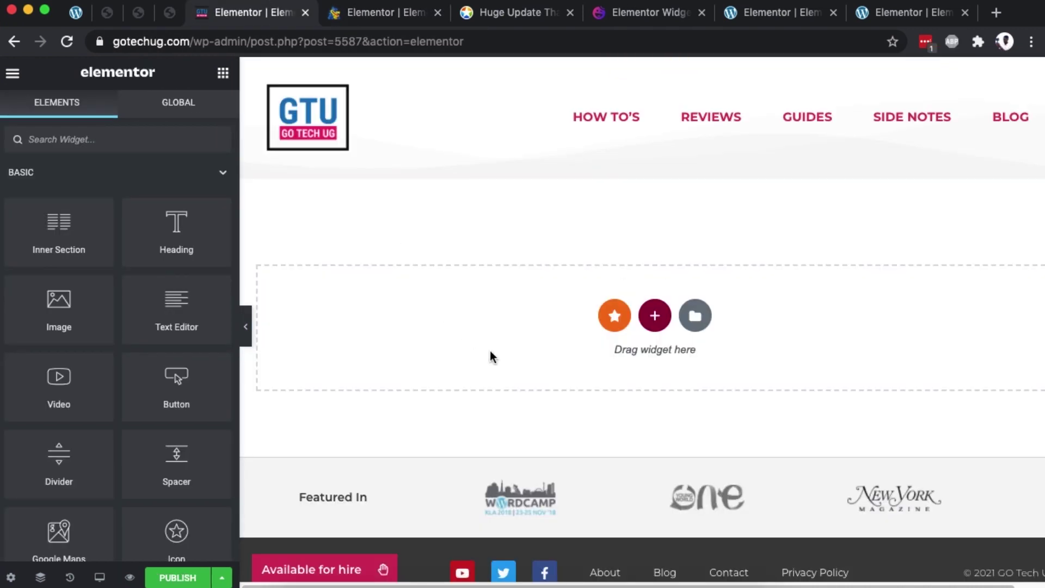
left_click(381, 16)
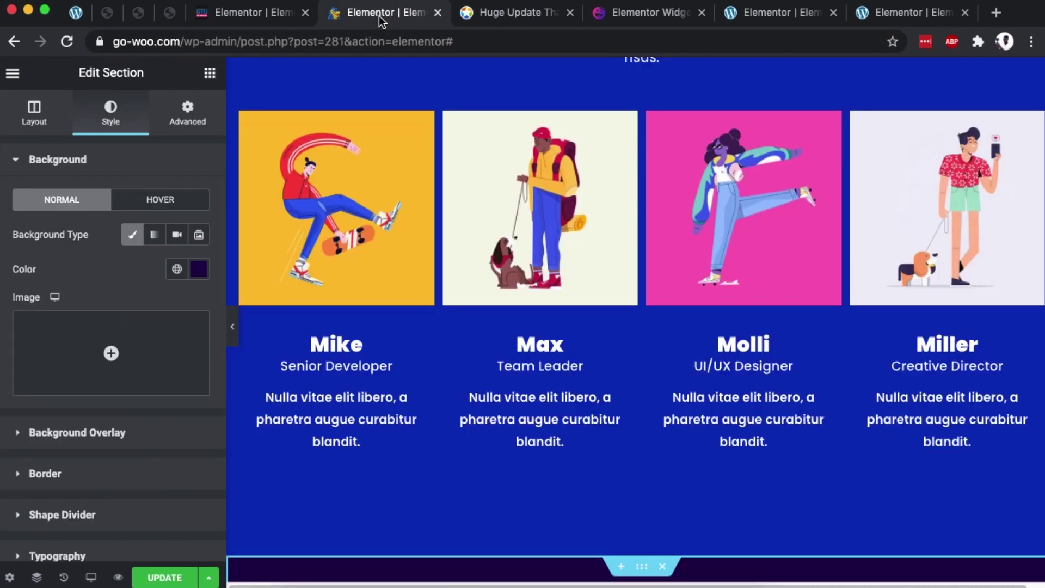
scroll(650, 149, "up", 5)
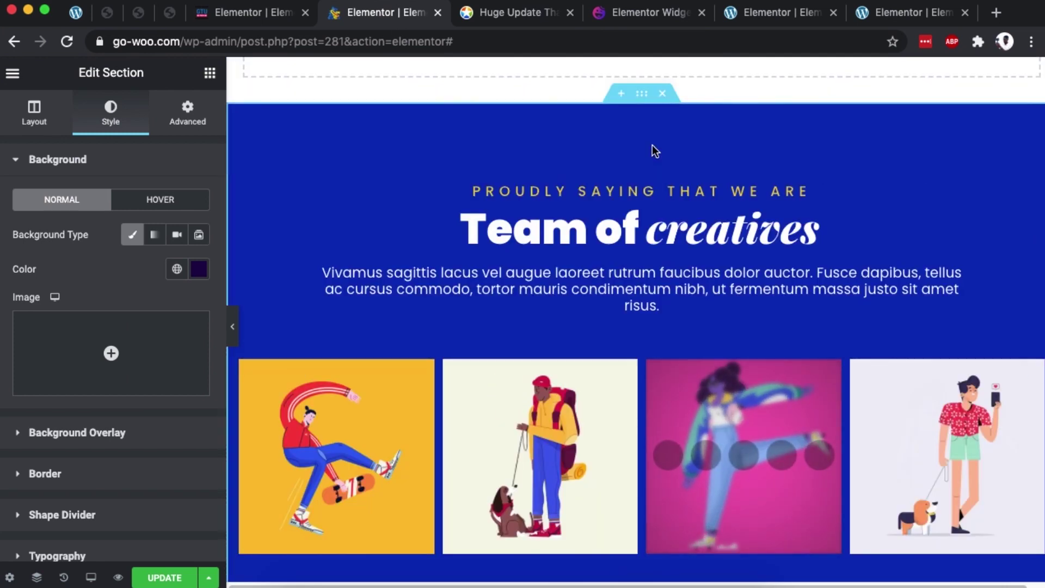
left_click(642, 101)
right_click(643, 101)
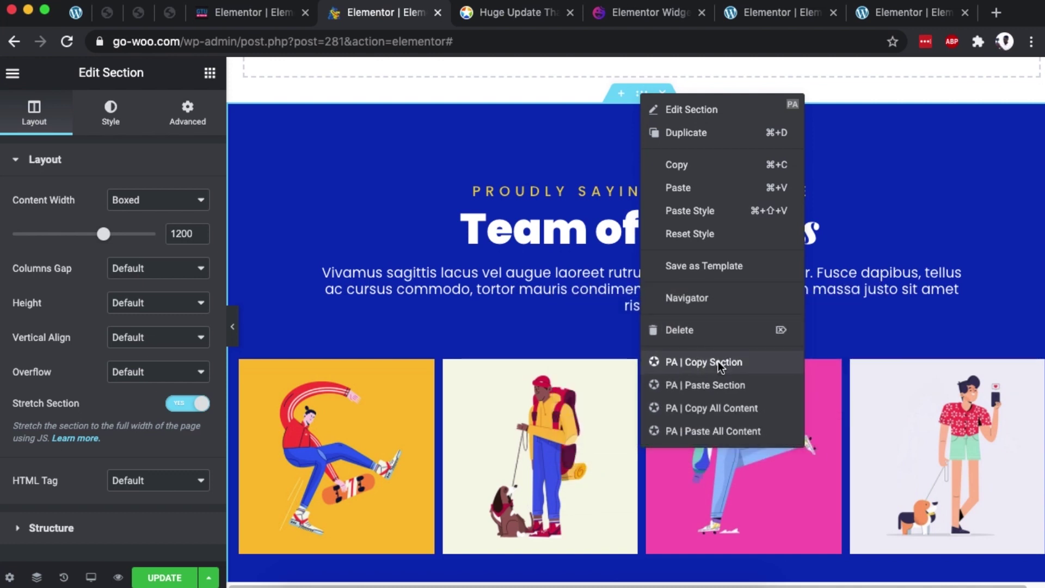
left_click(720, 364)
Add an empty section to the blank gotechug.com page and paste the team section there with PA | Paste Section
left_click(253, 14)
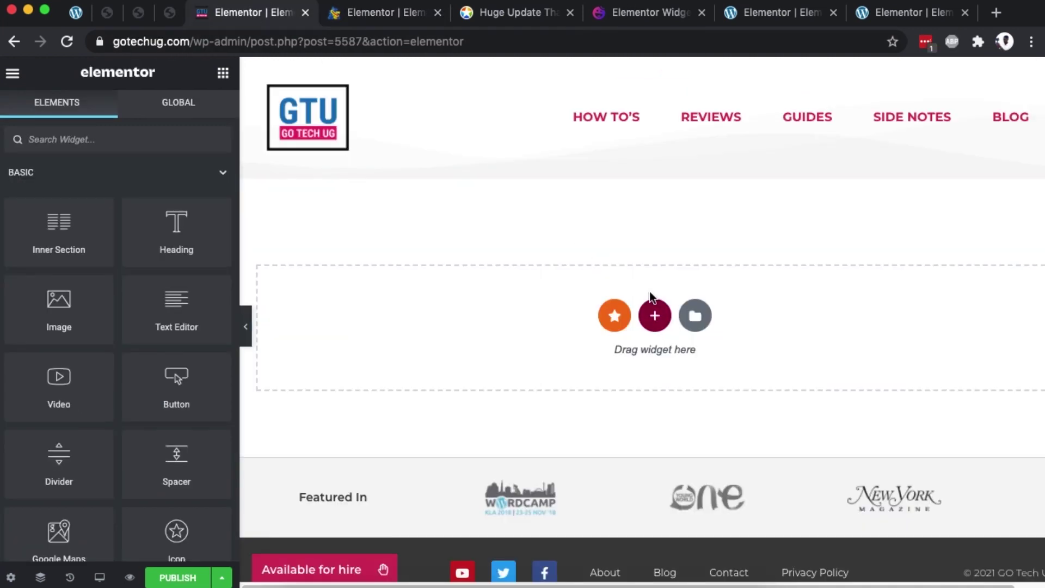
left_click(654, 315)
right_click(653, 168)
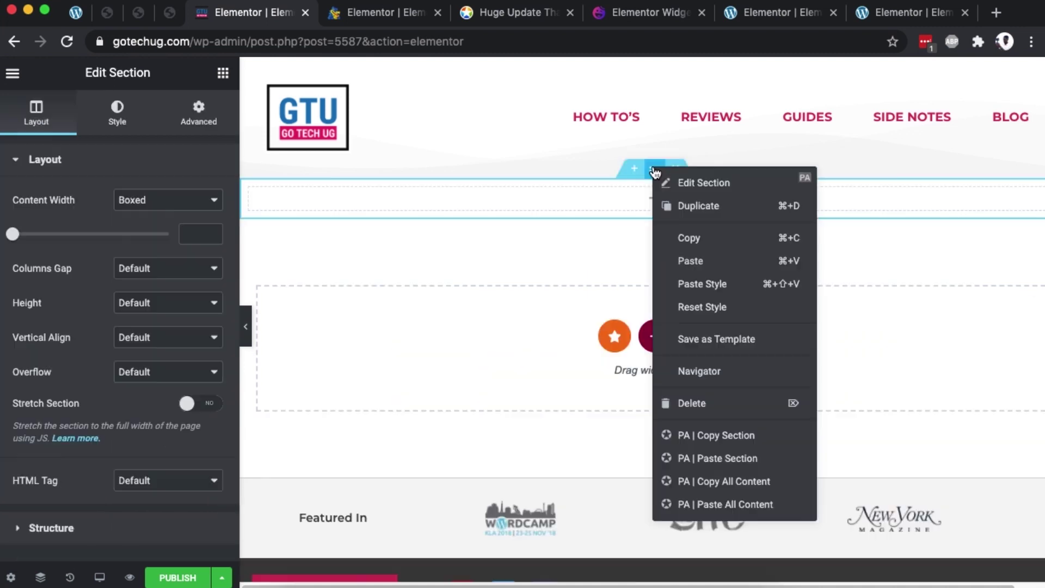
left_click(719, 458)
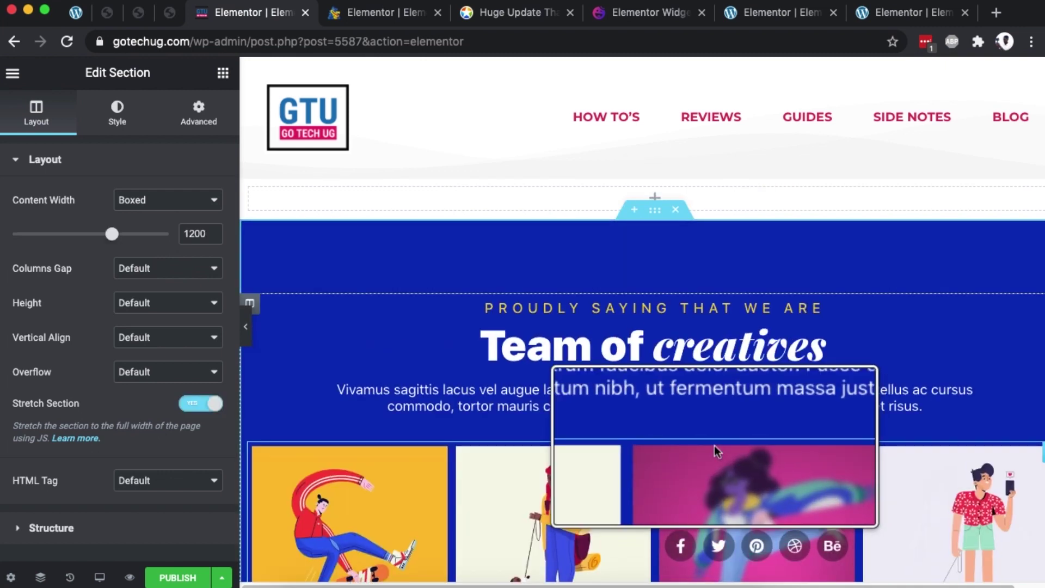
Examine the pasted team section's heading, member photos, social icons and text on the gotechug.com page
scroll(702, 414, "down", 5)
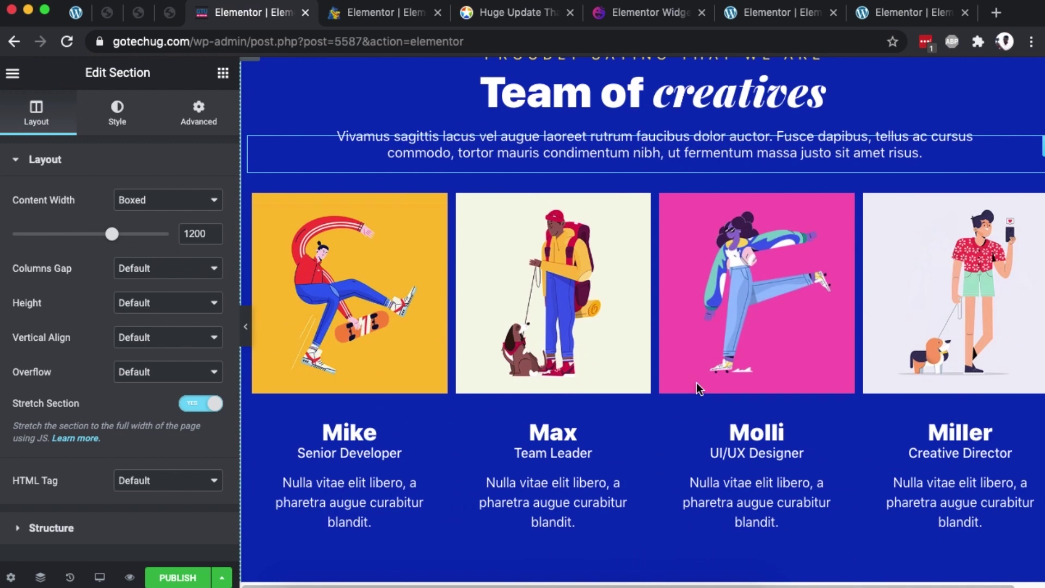
scroll(696, 383, "up", 2)
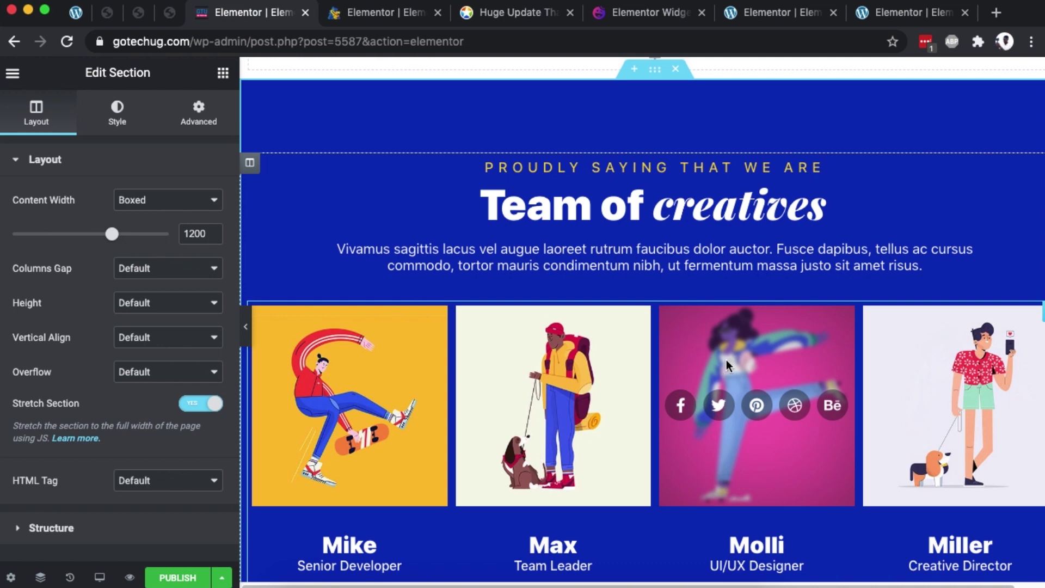
scroll(977, 347, "down", 1)
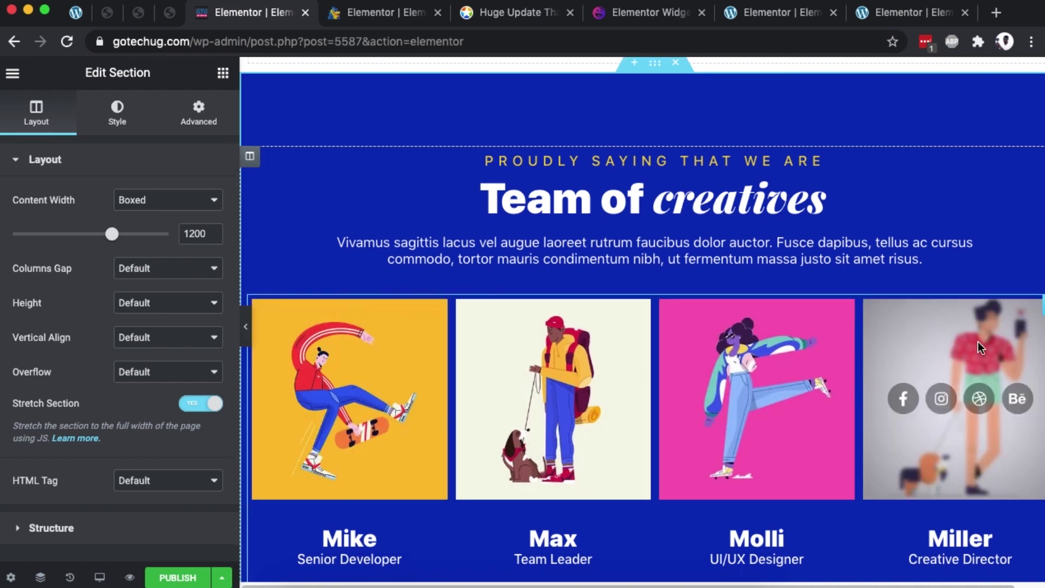
scroll(607, 392, "down", 4)
scroll(636, 396, "up", 3)
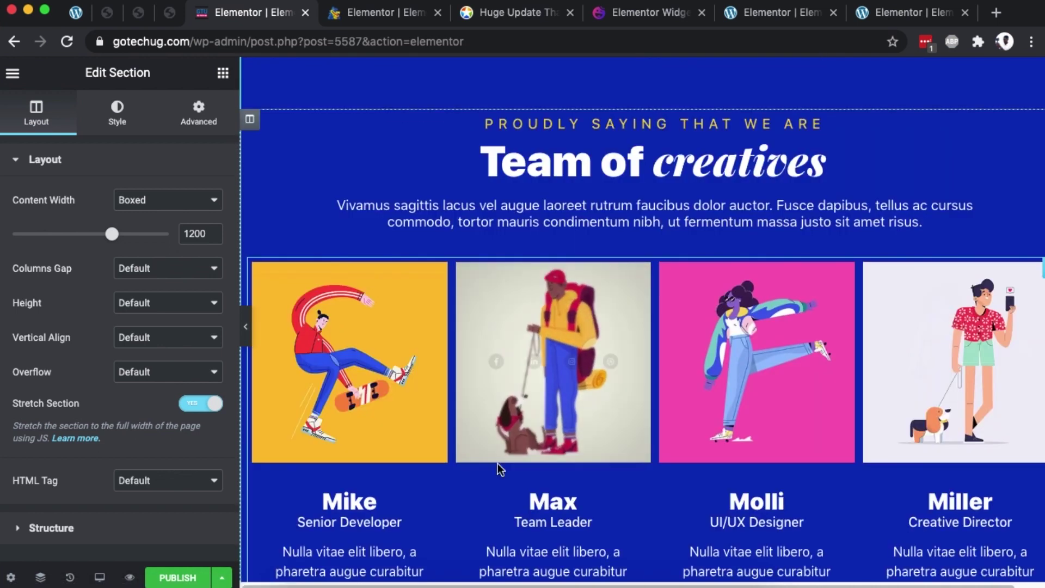
scroll(539, 460, "down", 3)
scroll(580, 449, "up", 1)
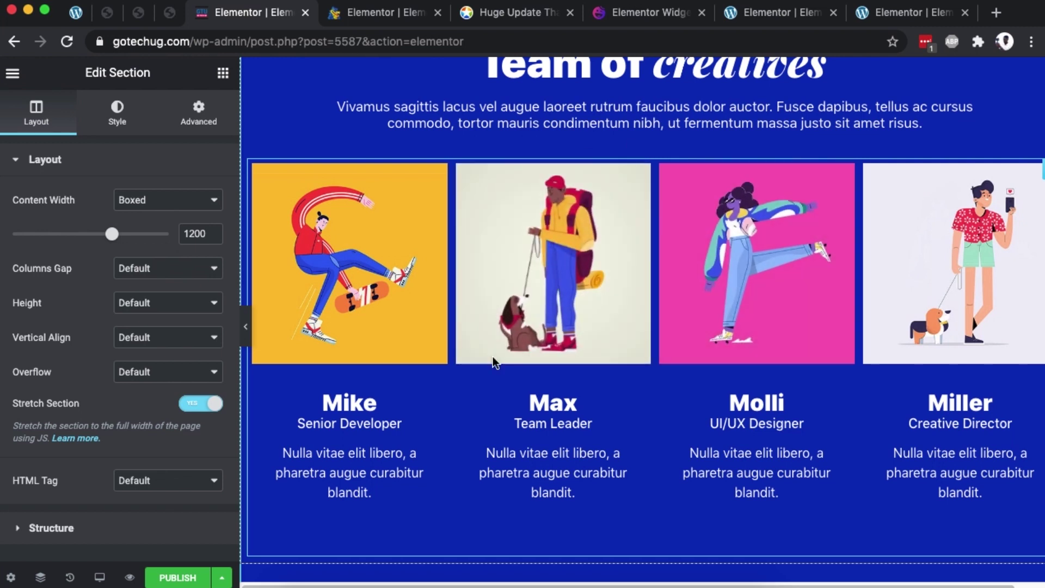
scroll(664, 384, "up", 2)
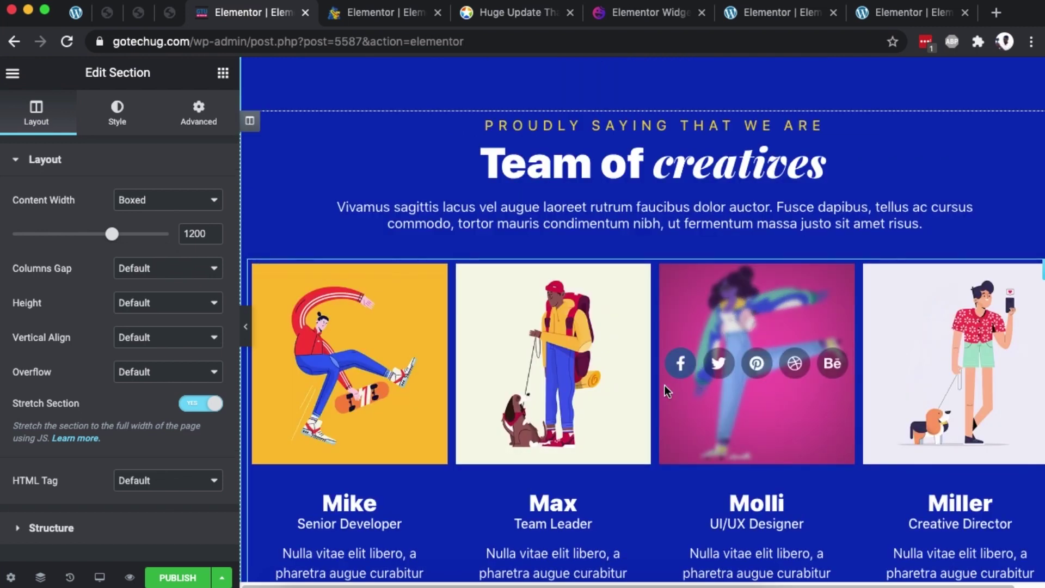
scroll(645, 506, "down", 1)
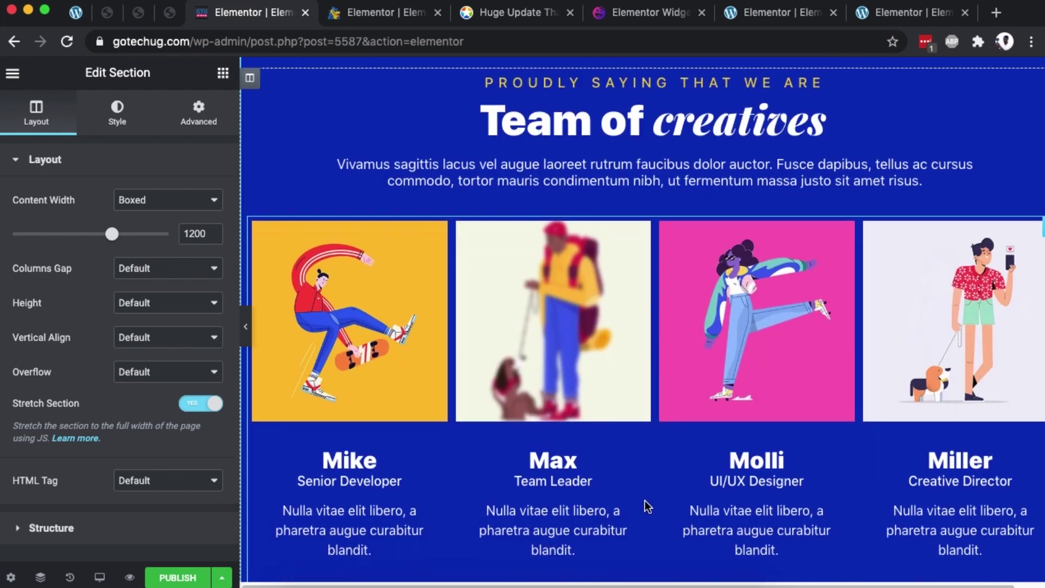
scroll(647, 506, "down", 1)
Copy the "Grid Gallery Slide" section on the go-woo.com page using PA | Copy Section
key("ctrl+Tab")
scroll(647, 282, "down", 8)
scroll(647, 281, "down", 6)
scroll(647, 282, "up", 3)
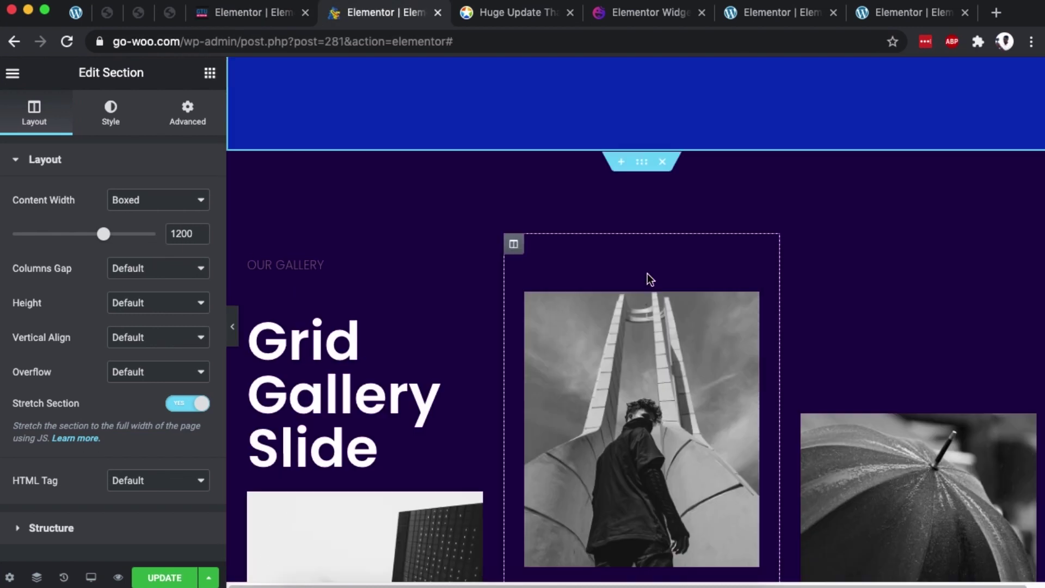
right_click(642, 163)
left_click(702, 426)
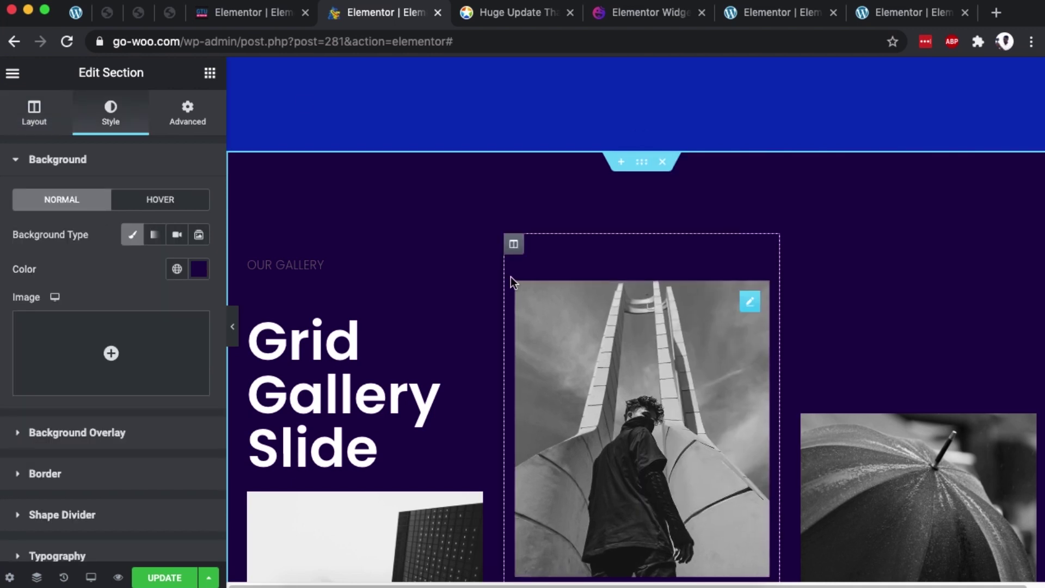
Paste the gallery section below the team section on the gotechug.com page with PA | Paste Section and review it
left_click(267, 16)
scroll(599, 344, "down", 5)
scroll(599, 344, "up", 6)
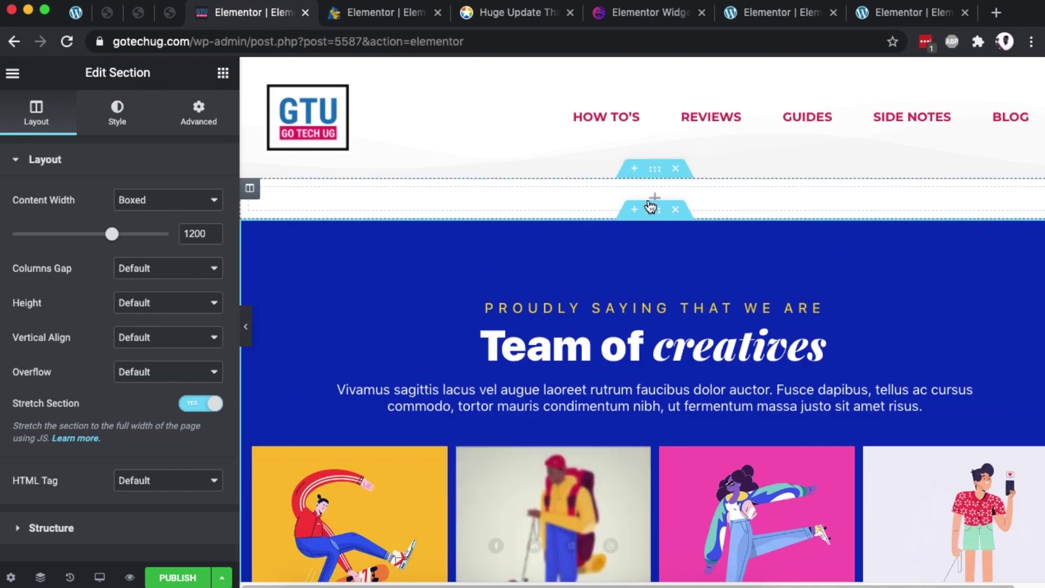
right_click(653, 211)
left_click(729, 498)
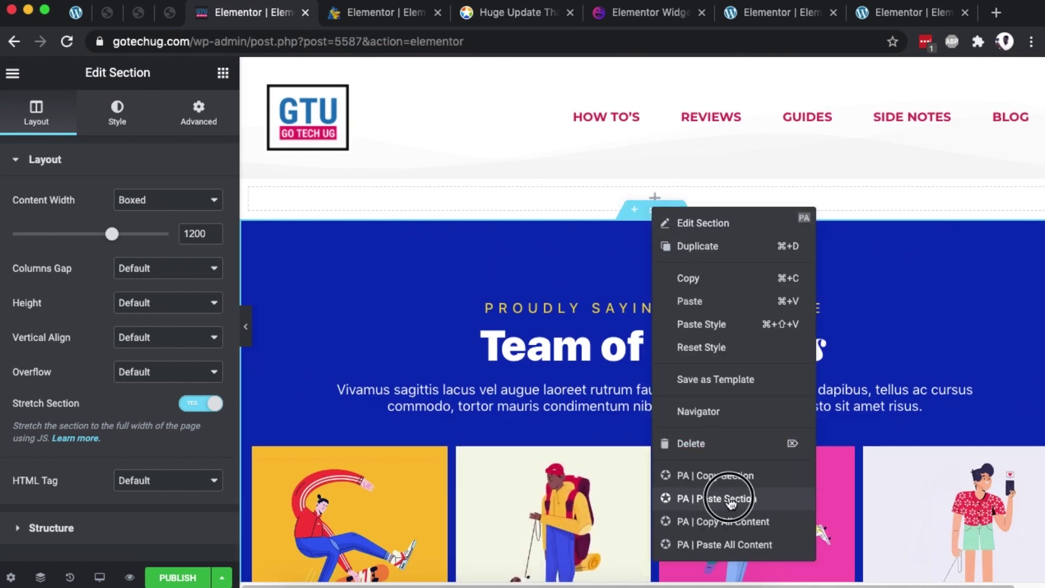
scroll(737, 322, "down", 15)
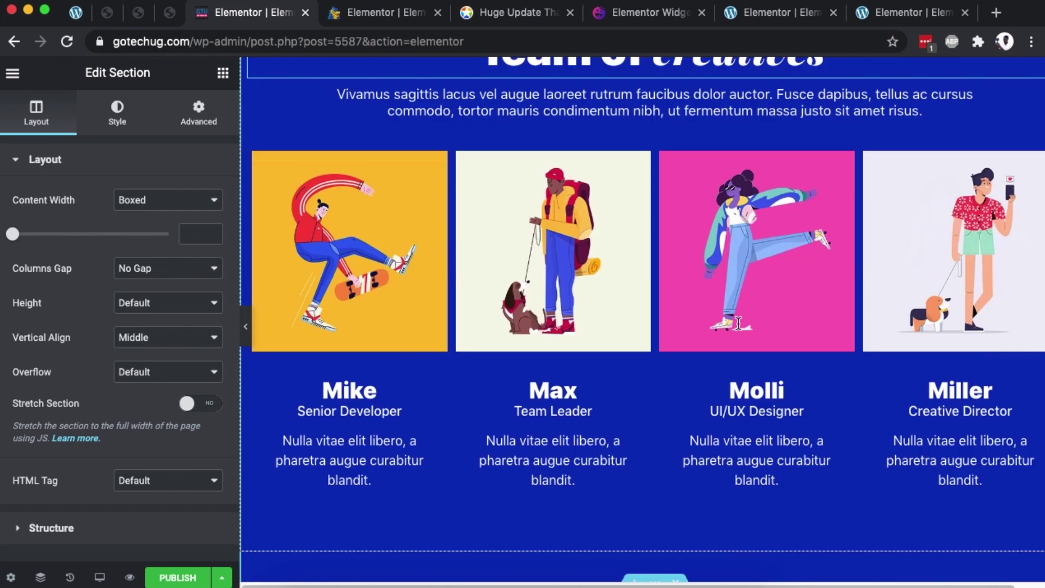
scroll(737, 322, "down", 2)
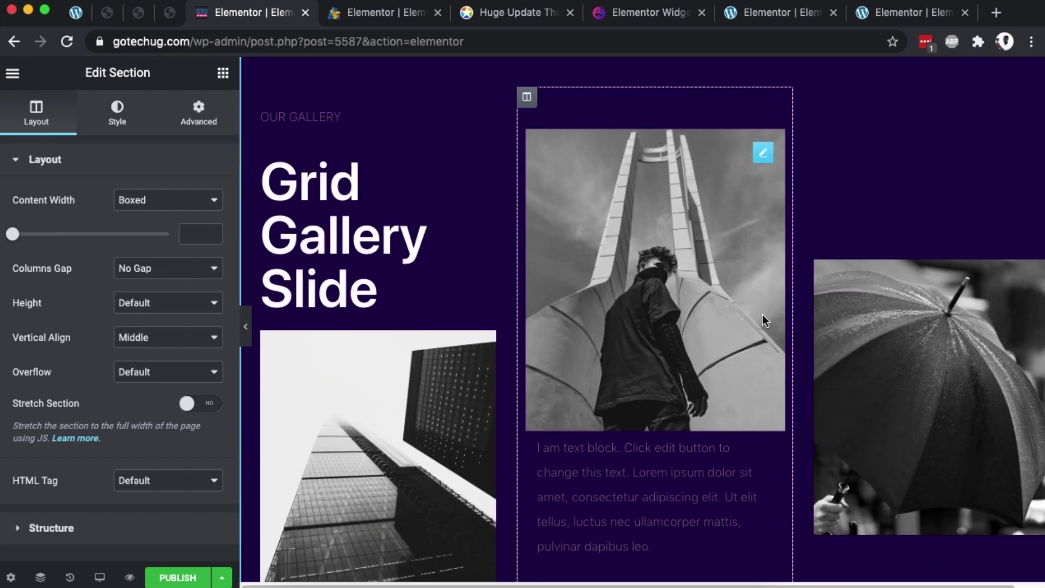
scroll(560, 407, "down", 1)
scroll(560, 410, "down", 5)
scroll(543, 354, "up", 6)
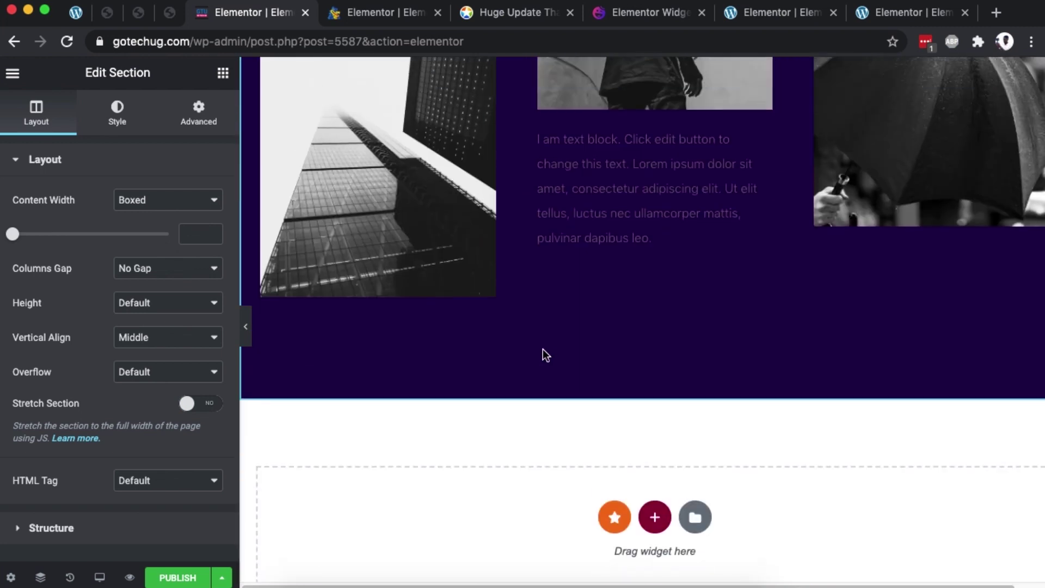
scroll(424, 277, "up", 5)
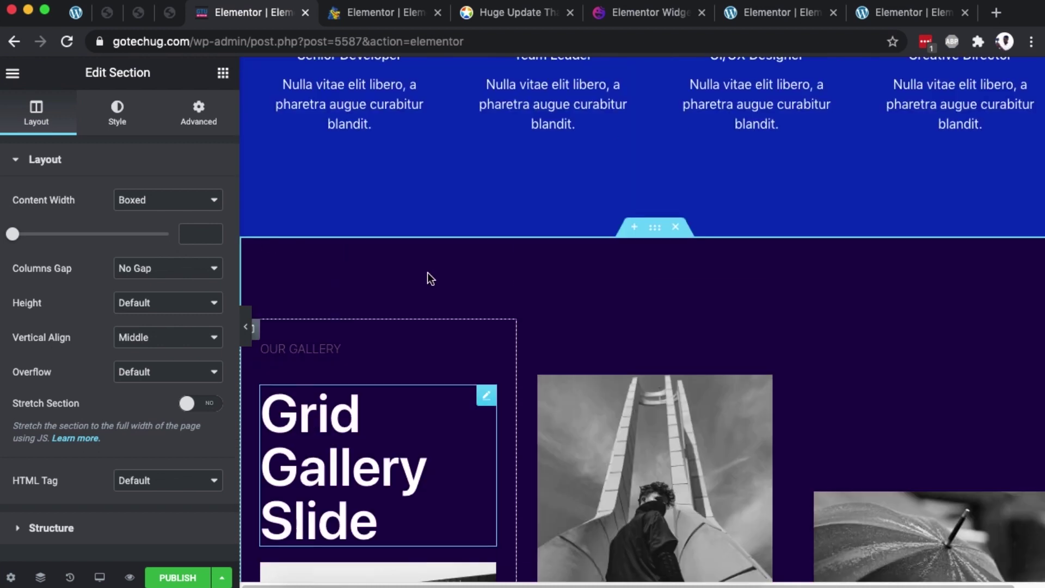
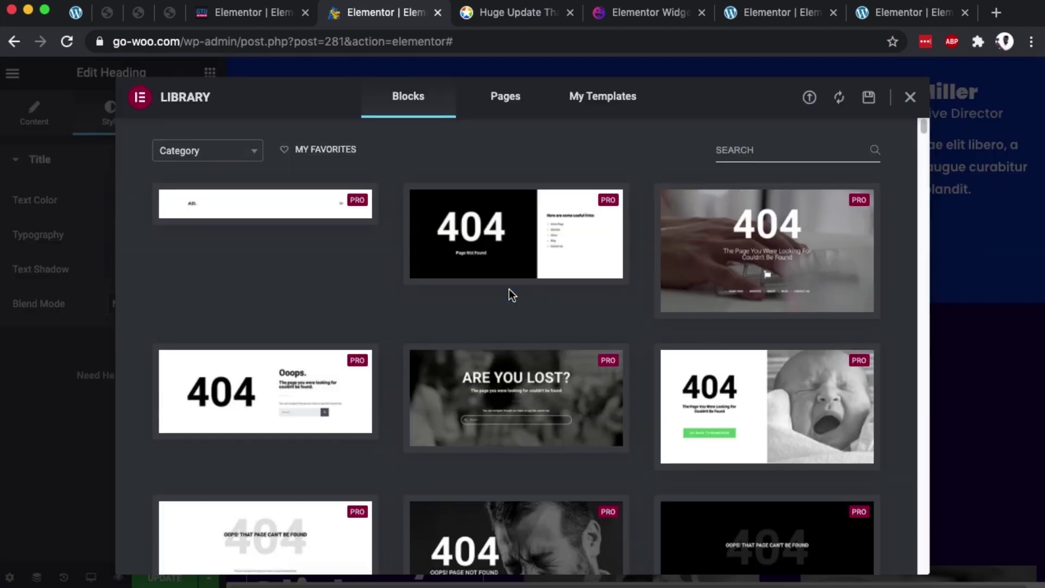
Insert an "About Company" block from the library's Blocks between the team and gallery sections on the go-woo.com page
scroll(435, 327, "down", 5)
scroll(470, 377, "down", 3)
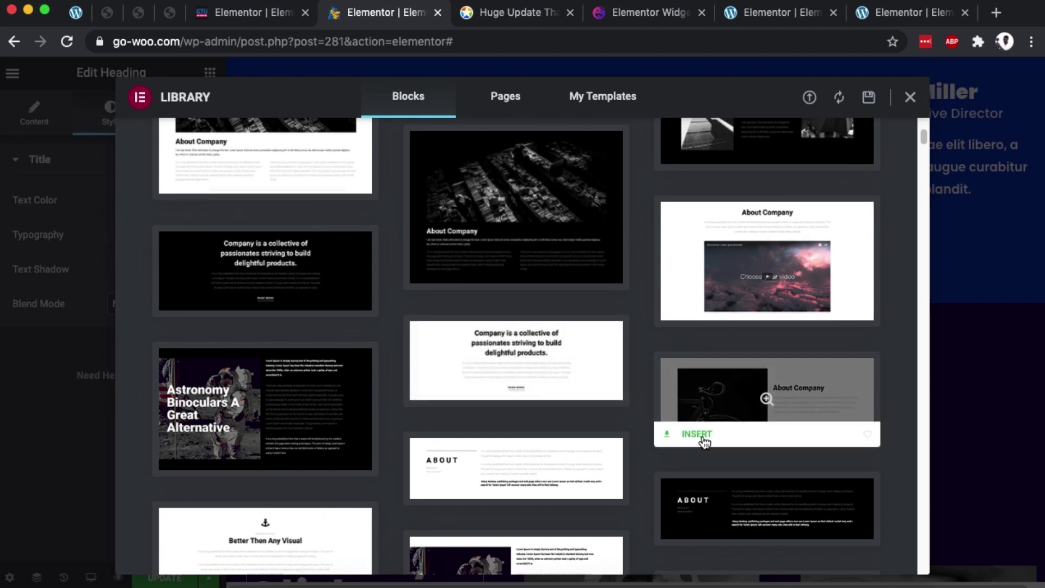
left_click(698, 432)
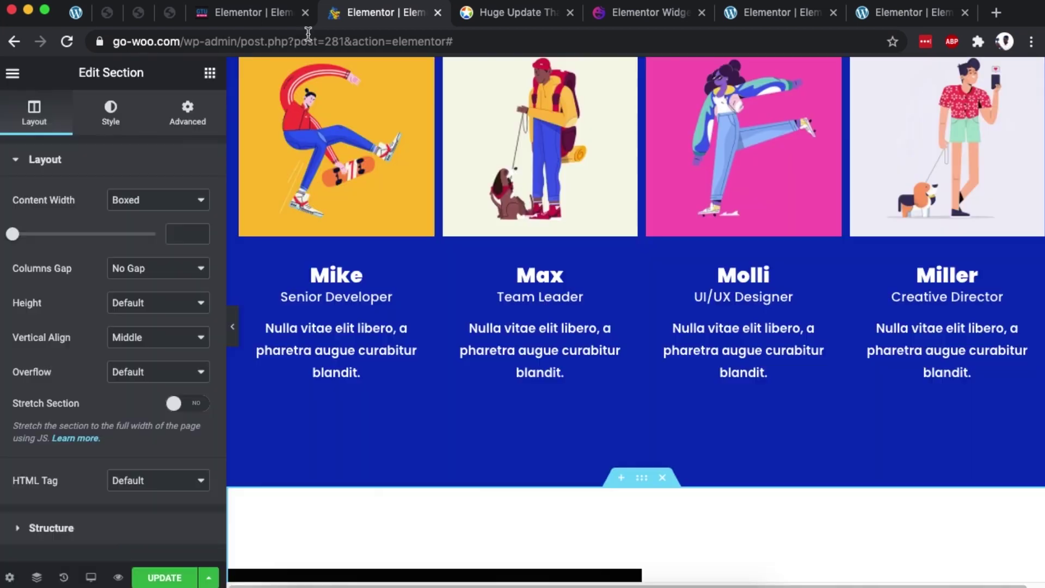
Delete the pasted team and gallery sections from the gotechug.com page
left_click(277, 20)
scroll(660, 284, "up", 10)
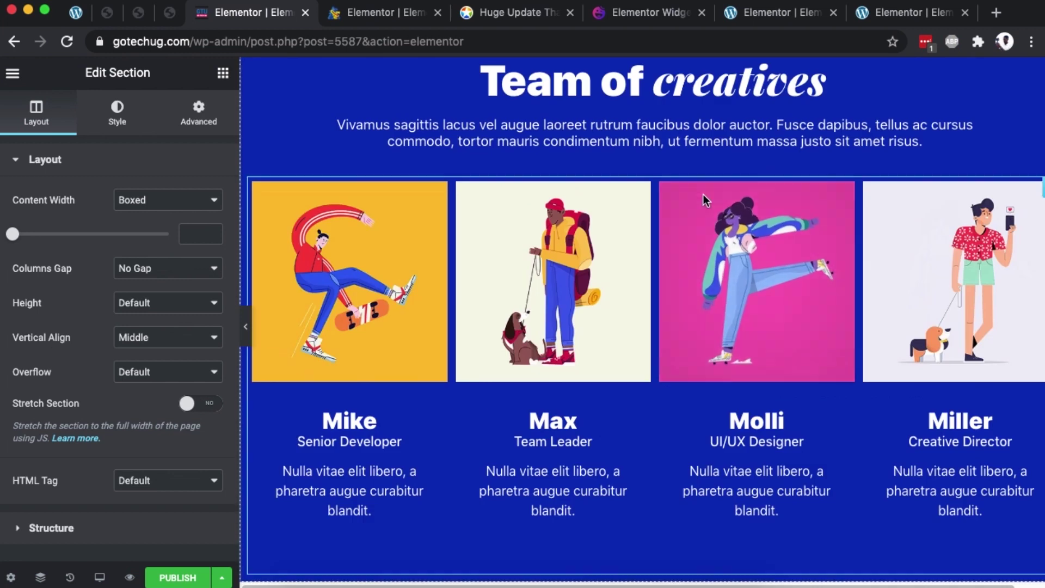
left_click(676, 108)
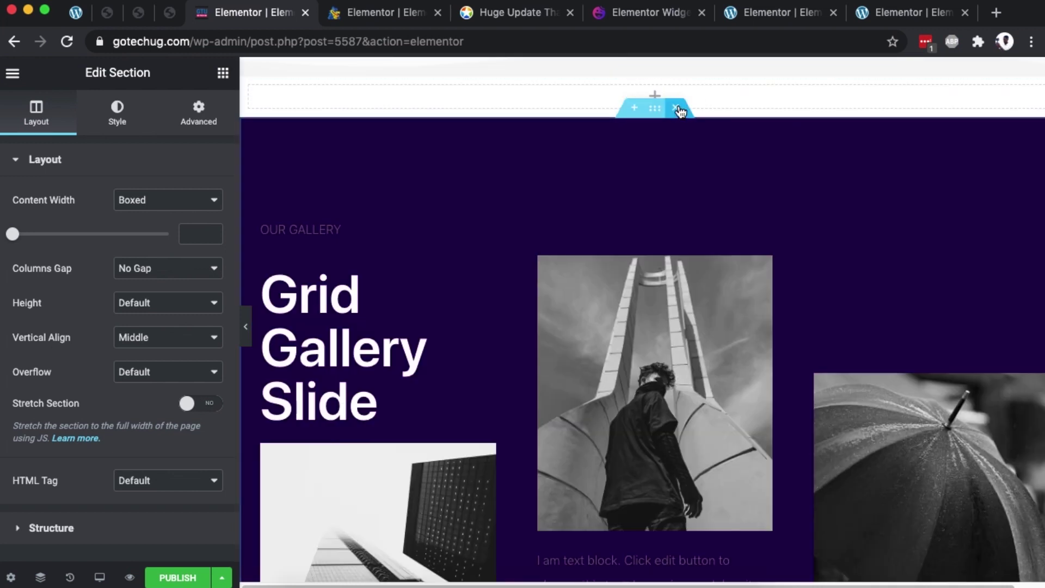
left_click(676, 107)
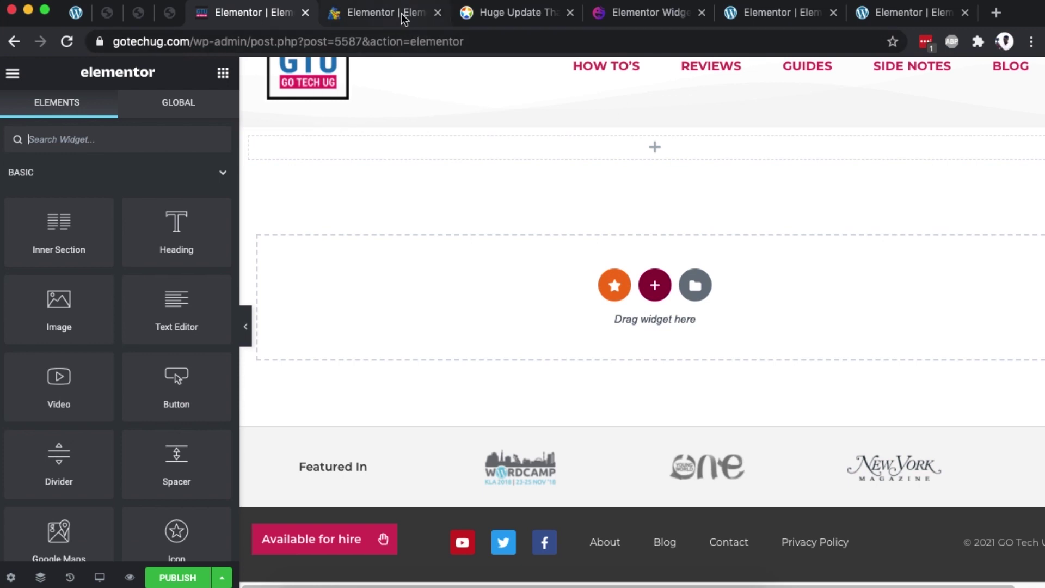
Copy the whole page content on the go-woo.com page using PA | Copy All Content
left_click(332, 13)
scroll(664, 275, "up", 5)
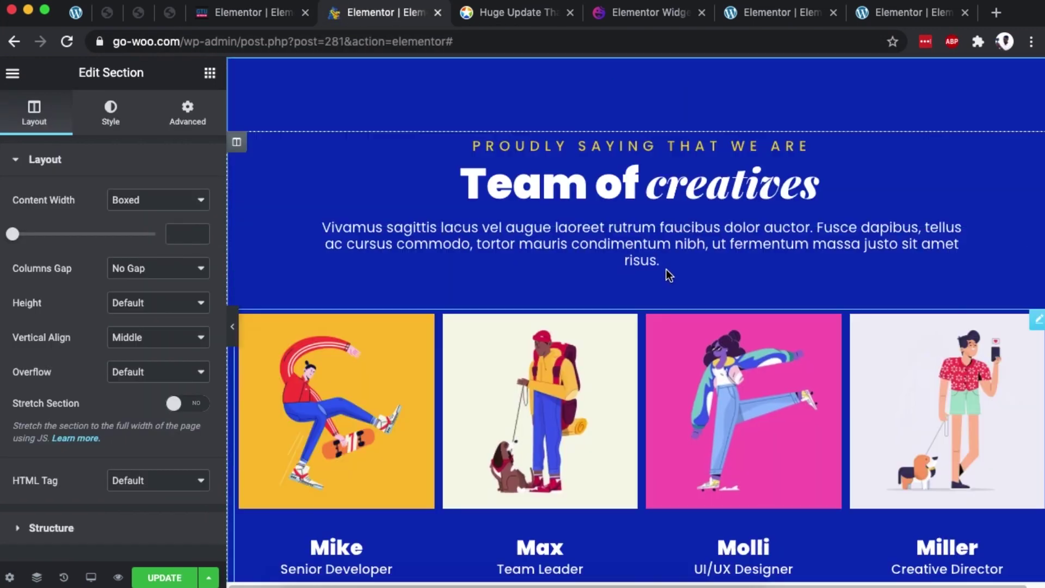
scroll(630, 327, "down", 5)
scroll(630, 326, "up", 5)
right_click(638, 69)
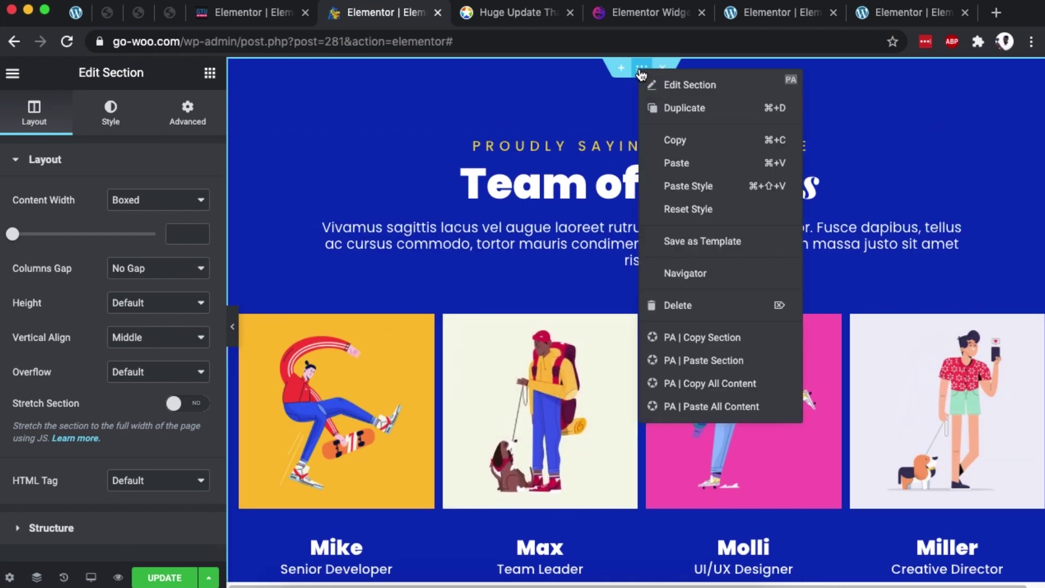
left_click(710, 383)
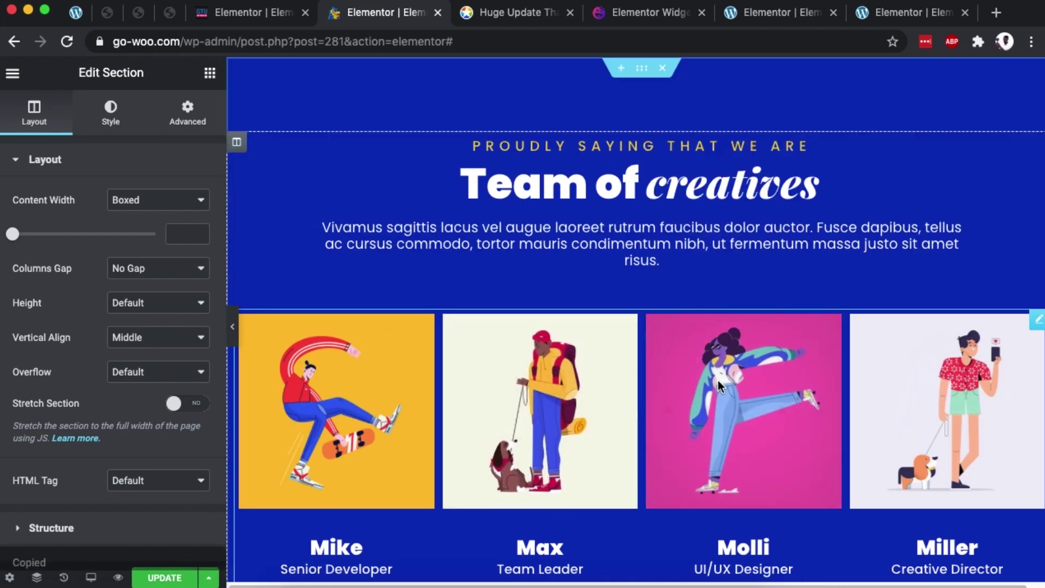
Add a new empty section on the gotechug.com page and paste the copied page content with PA | Paste All Content
left_click(250, 13)
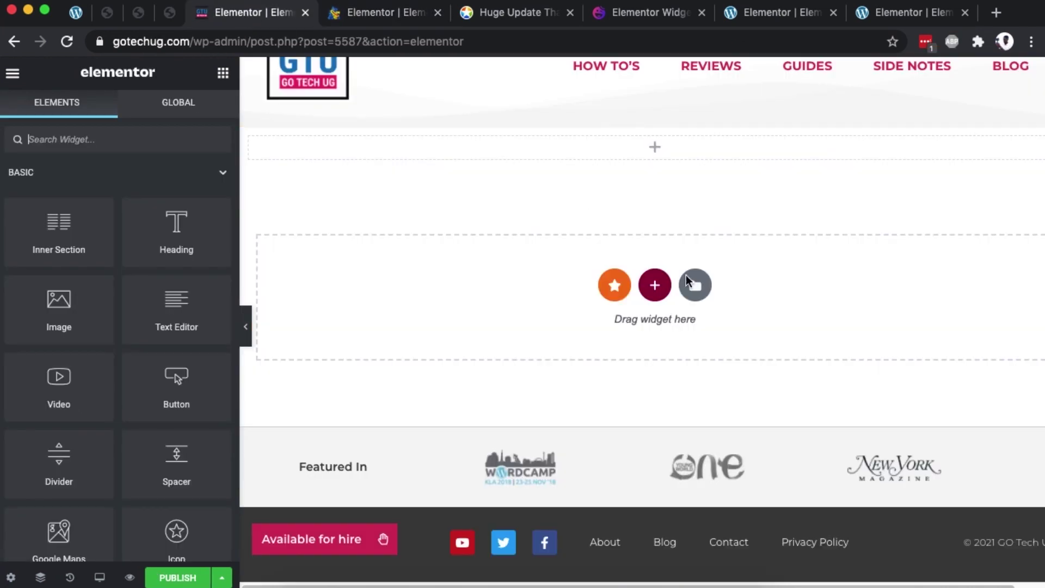
left_click(652, 283)
left_click(632, 283)
right_click(655, 117)
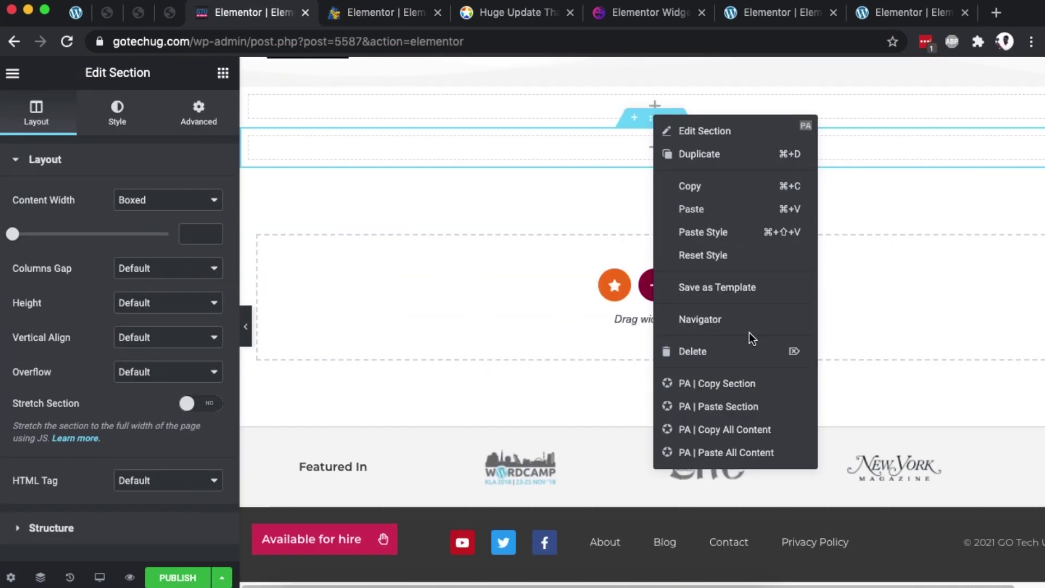
left_click(736, 452)
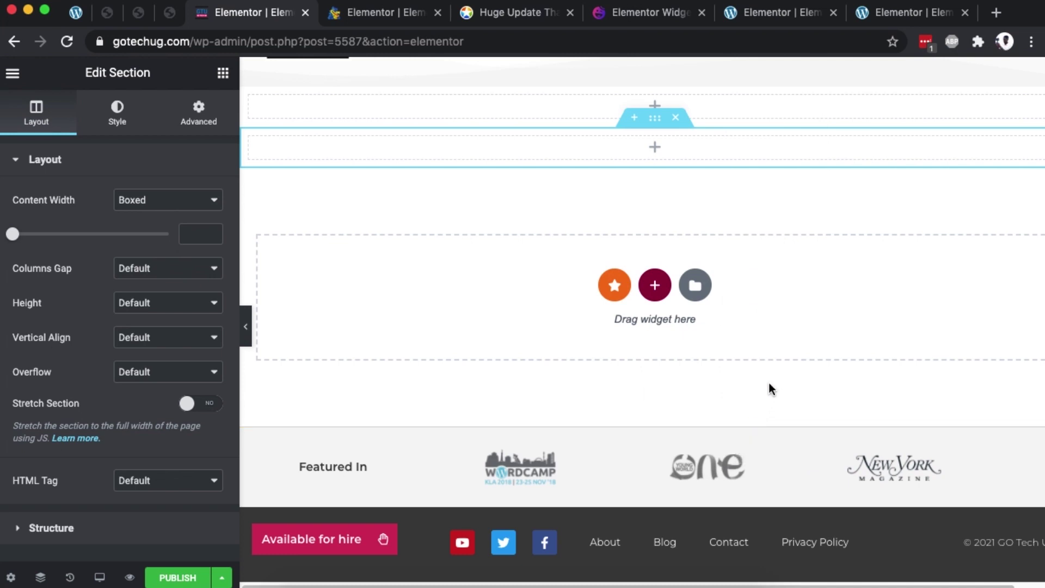
Review the pasted sections on gotechug.com and compare their order with the original go-woo.com page
scroll(743, 264, "down", 15)
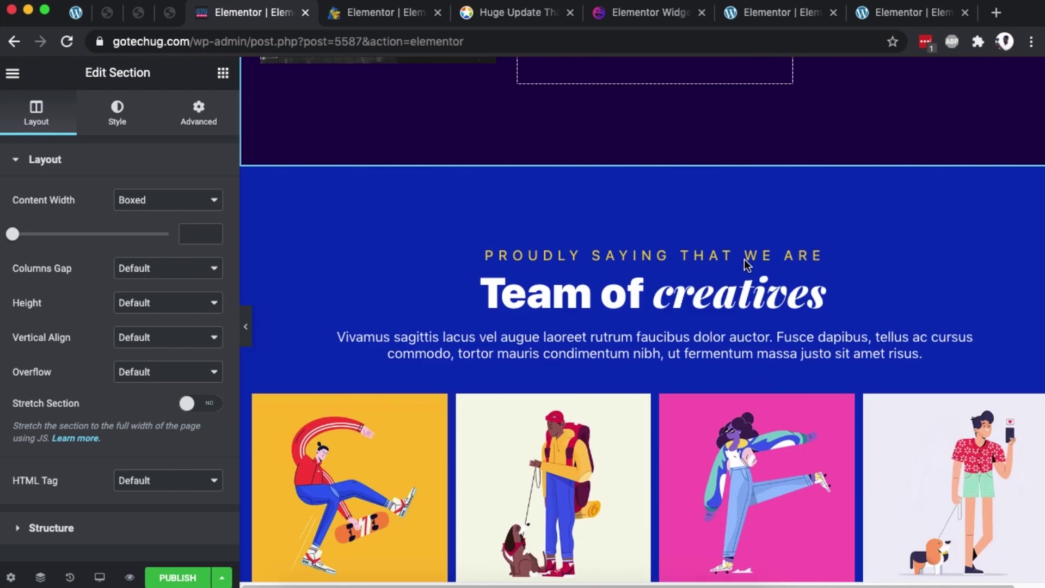
scroll(744, 265, "down", 6)
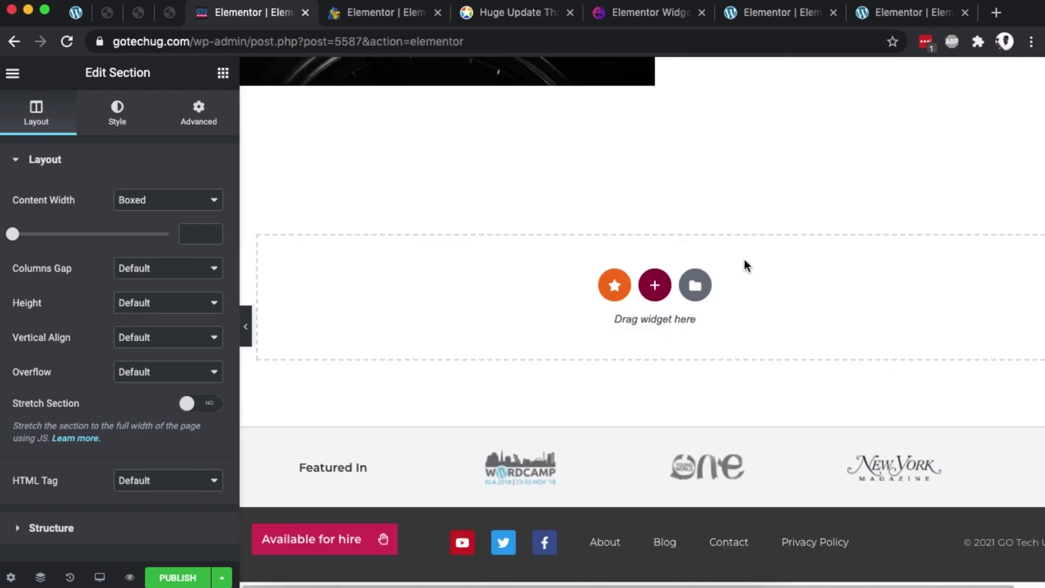
scroll(744, 265, "up", 10)
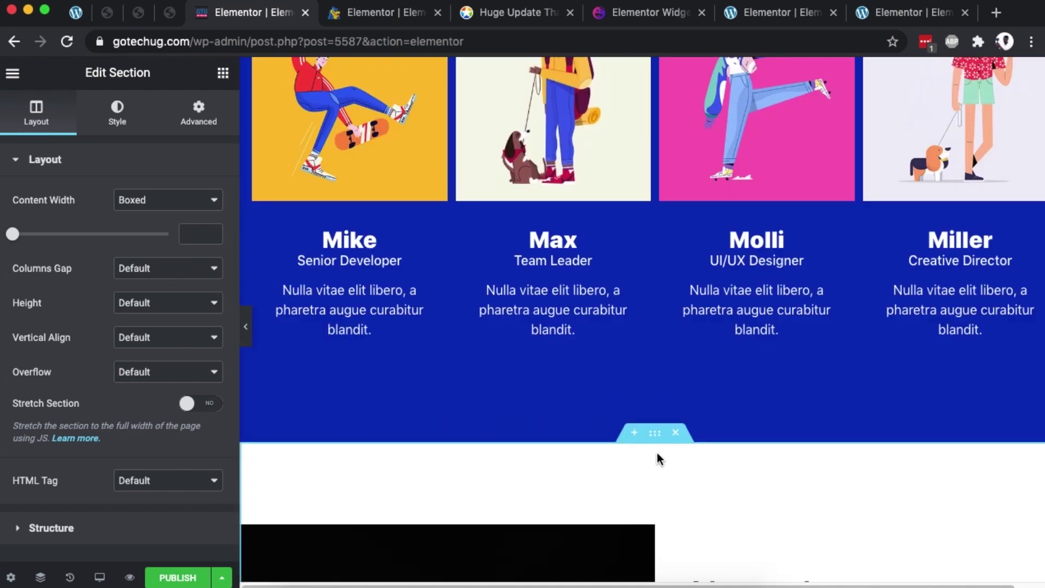
left_click(383, 17)
scroll(641, 333, "down", 10)
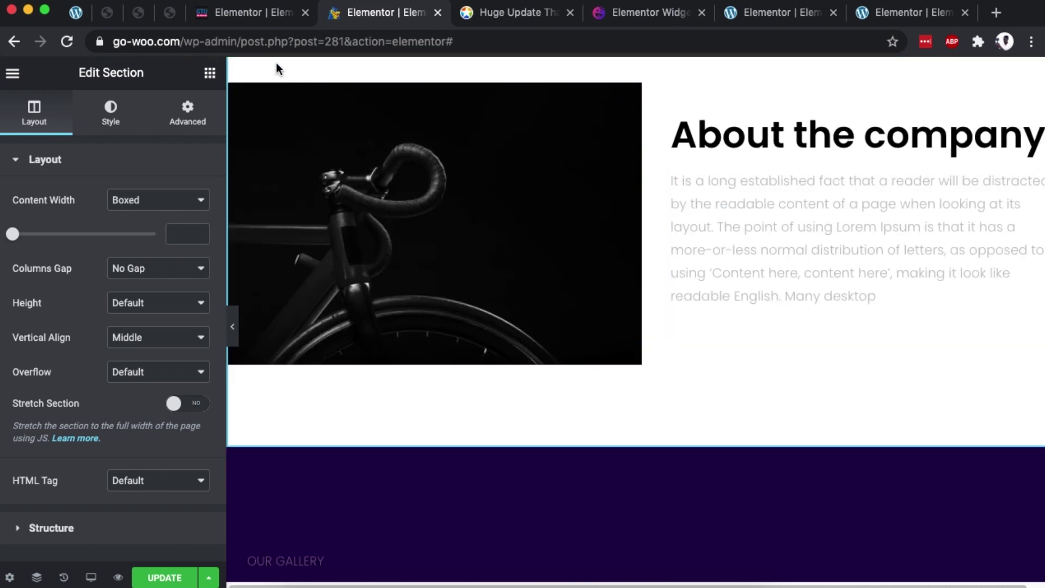
left_click(269, 17)
scroll(644, 425, "down", 12)
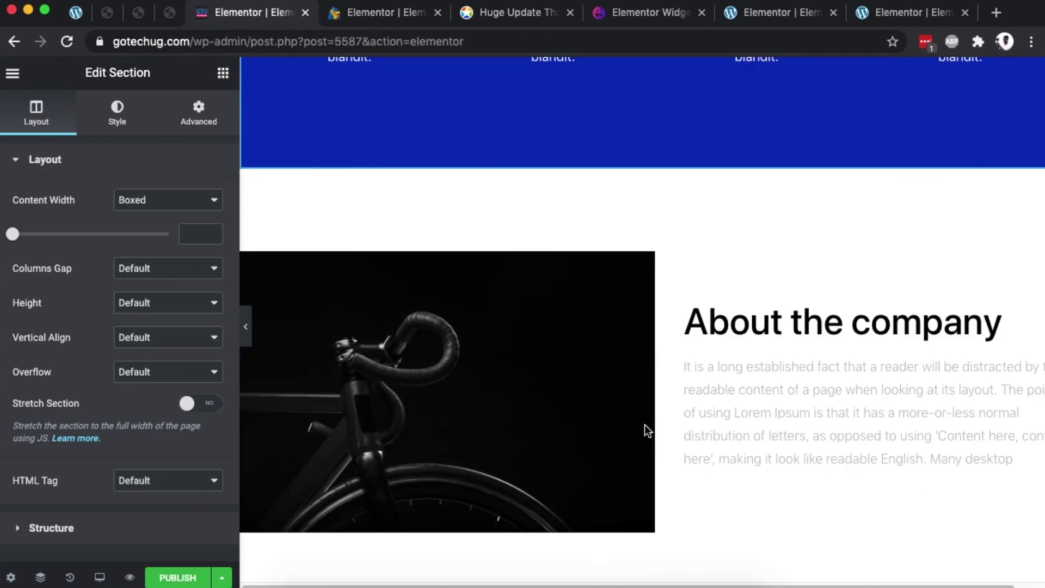
scroll(697, 394, "up", 5)
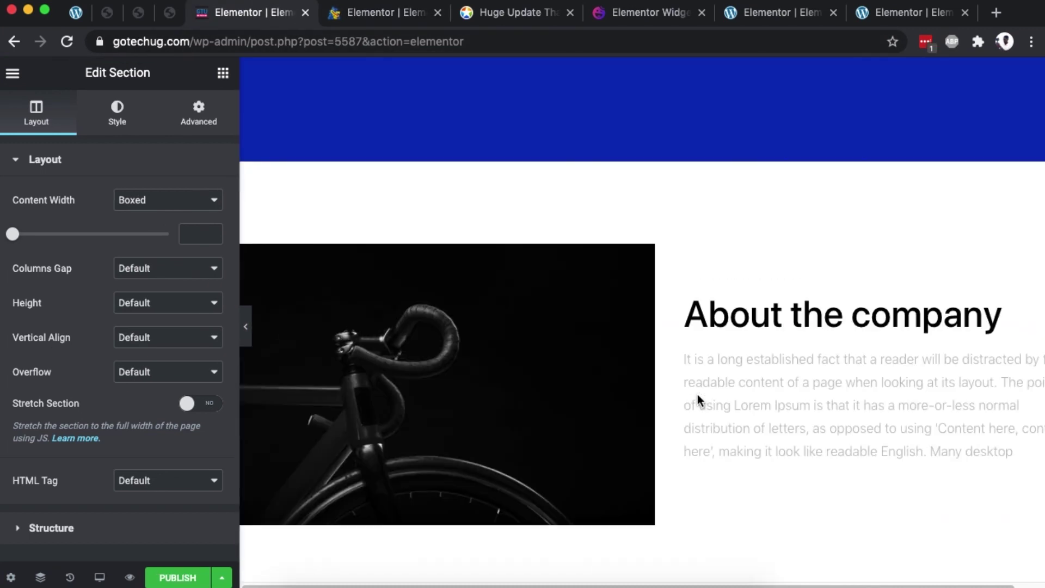
Move the "About the company" section above the team section using the Navigator
left_click(40, 578)
left_click(873, 257)
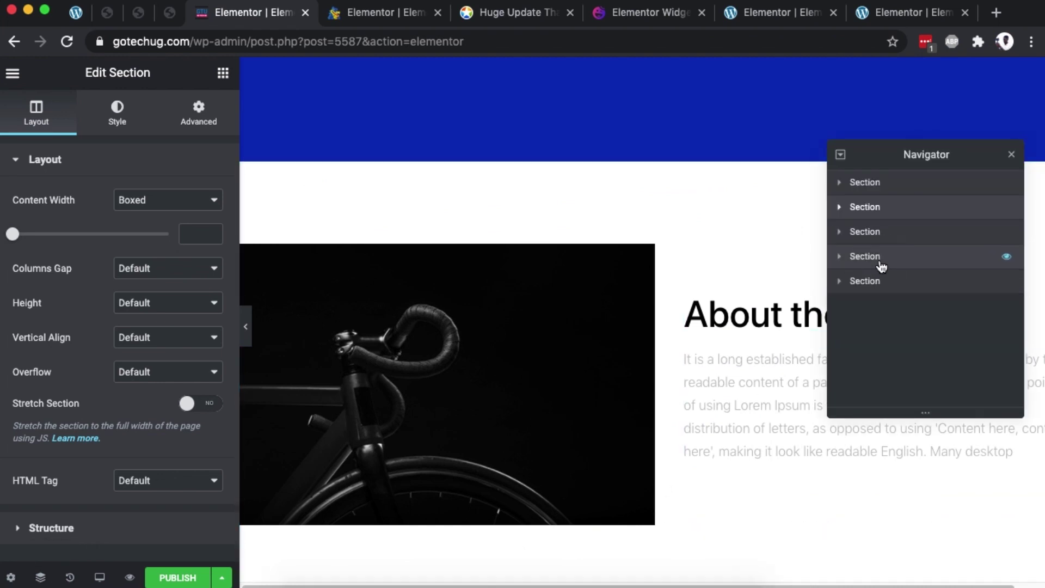
left_click(884, 281)
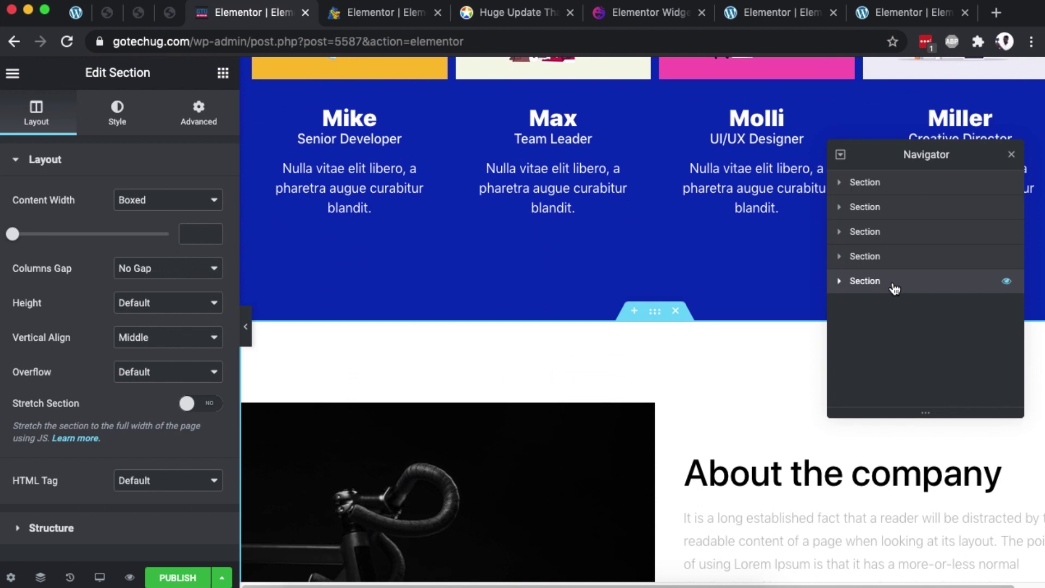
left_click_drag(894, 289, 892, 231)
Delete the empty sections above the gallery section on the gotechug.com page
left_click_drag(671, 273, 667, 270)
scroll(667, 270, "up", 15)
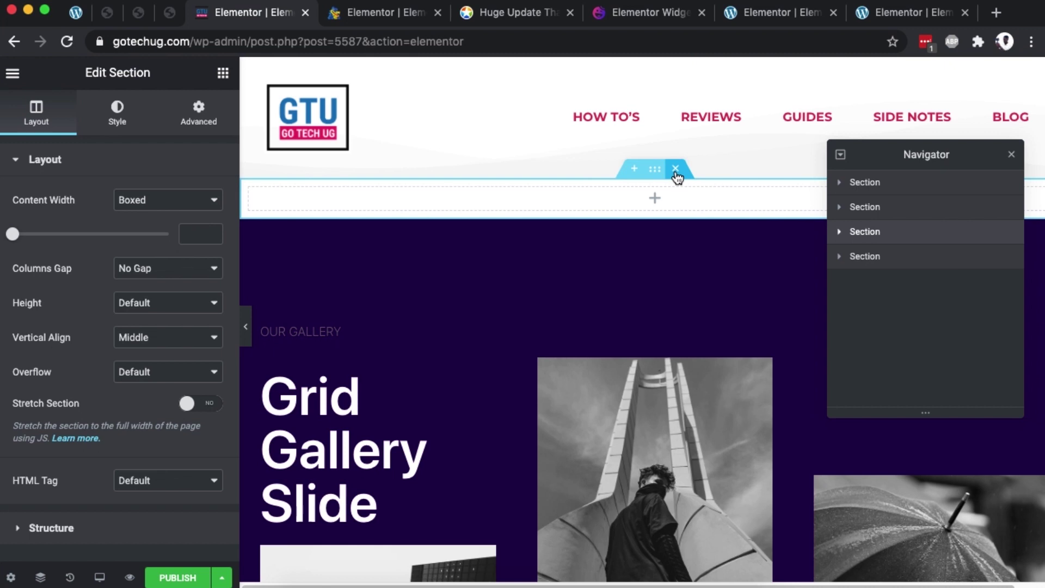
left_click(675, 170)
Compare the pasted "About the company" and team sections on gotechug.com with the originals on go-woo.com
scroll(622, 342, "down", 10)
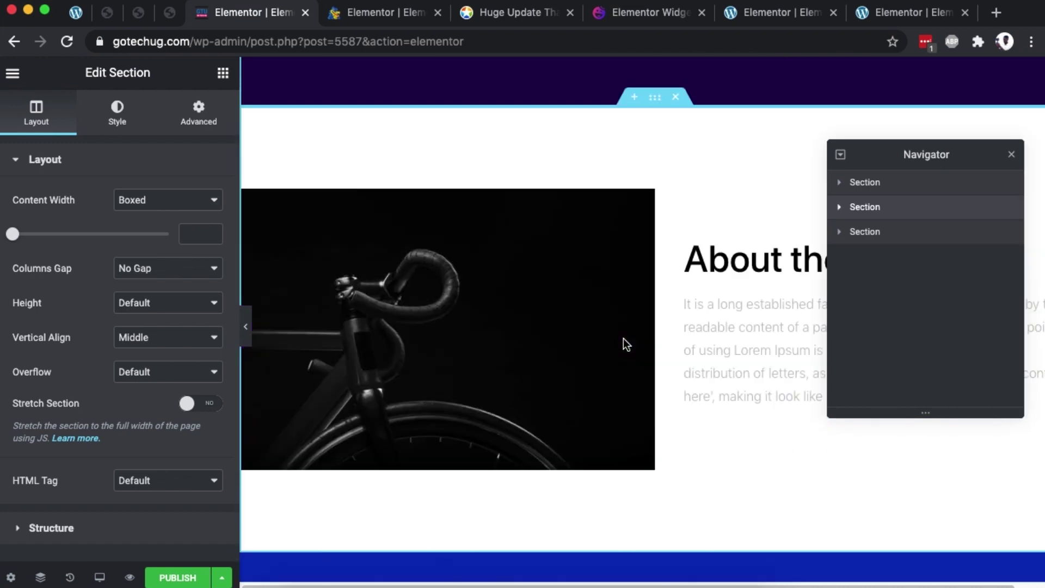
scroll(622, 337, "down", 8)
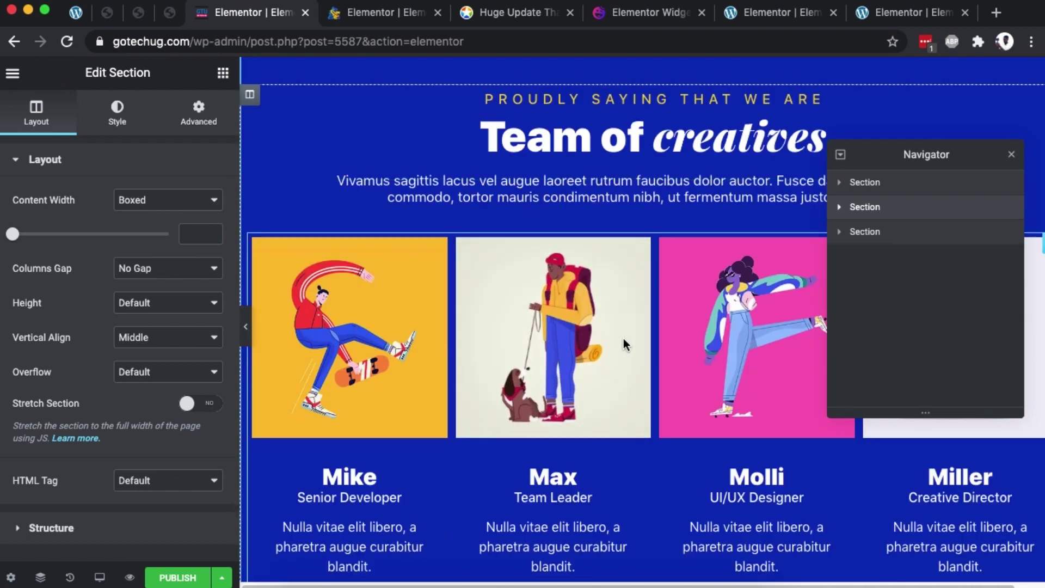
scroll(622, 338, "down", 4)
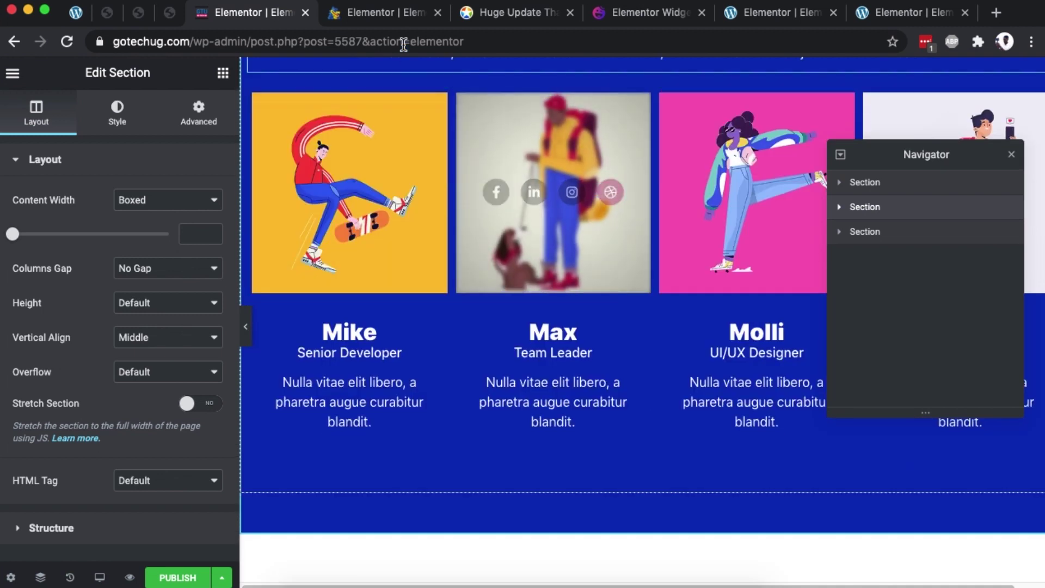
left_click(370, 12)
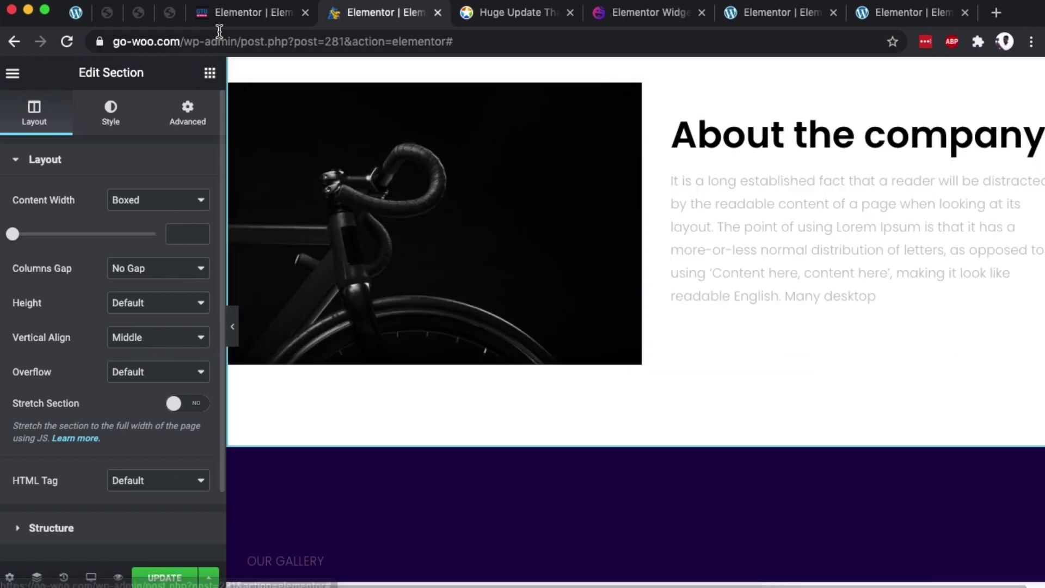
key("ctrl+shift+Tab")
scroll(511, 346, "down", 4)
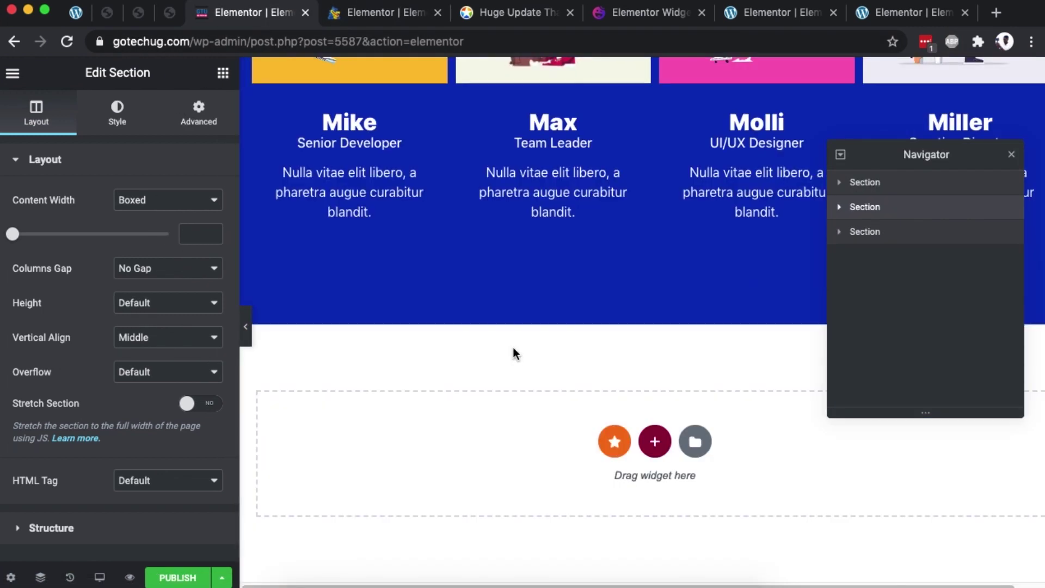
scroll(514, 353, "up", 10)
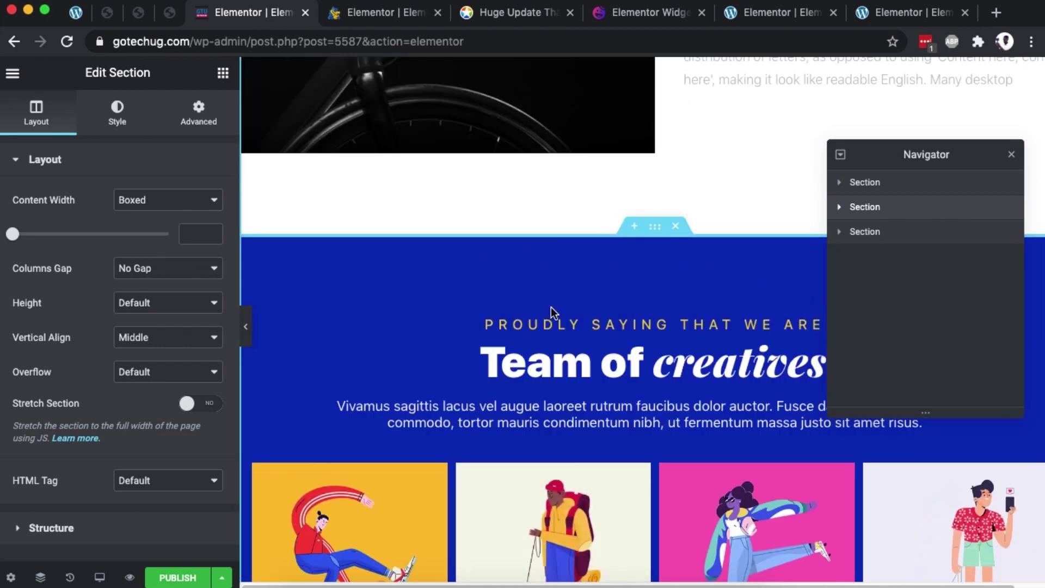
scroll(550, 315, "up", 1)
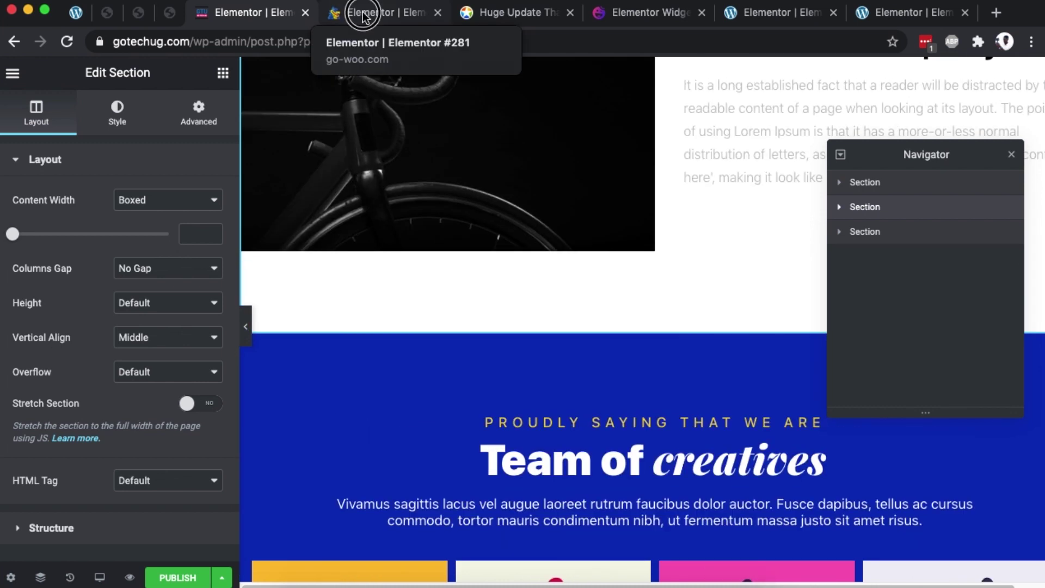
left_click(359, 14)
scroll(568, 224, "up", 3)
scroll(568, 224, "up", 3)
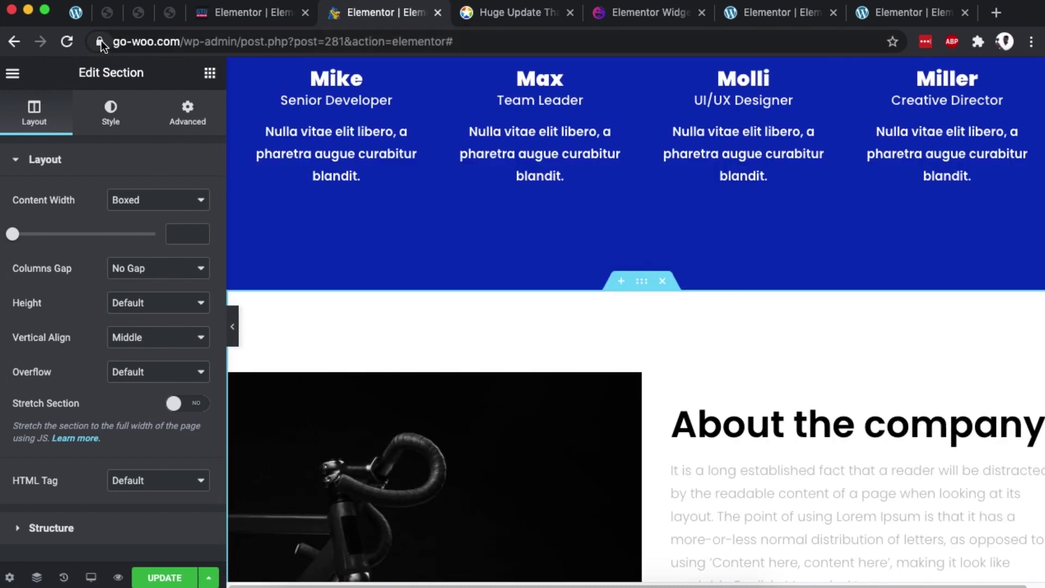
left_click(221, 13)
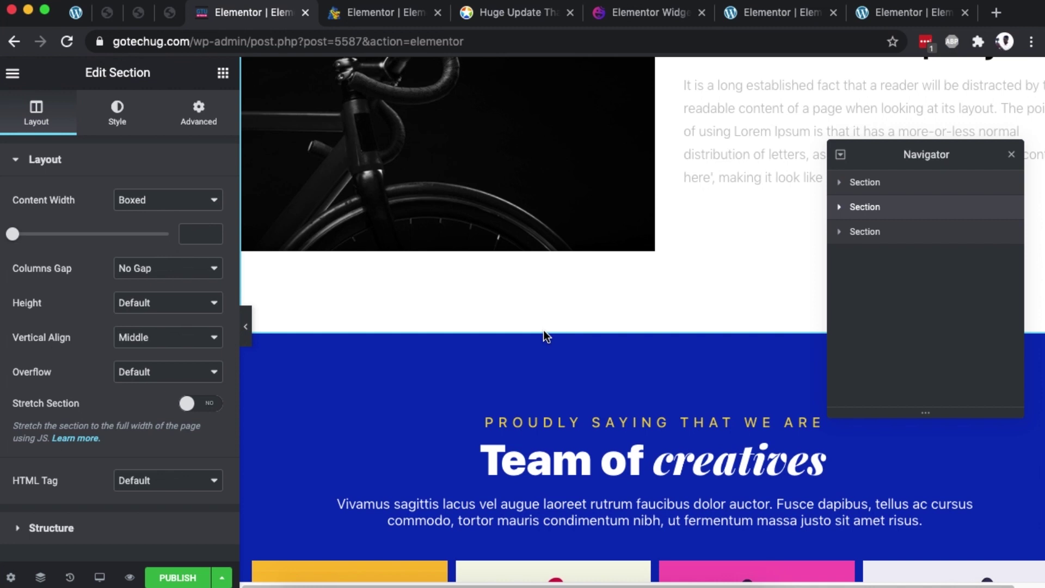
Examine the layout of the team section and the "Explore the Widget" section on the gotechug.com page
scroll(546, 336, "down", 4)
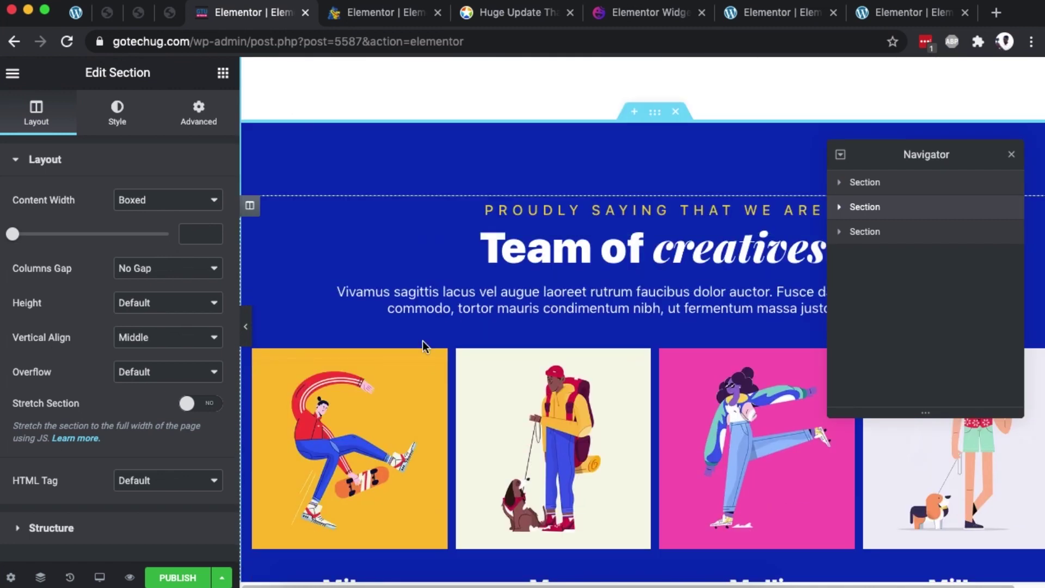
scroll(602, 260, "down", 1)
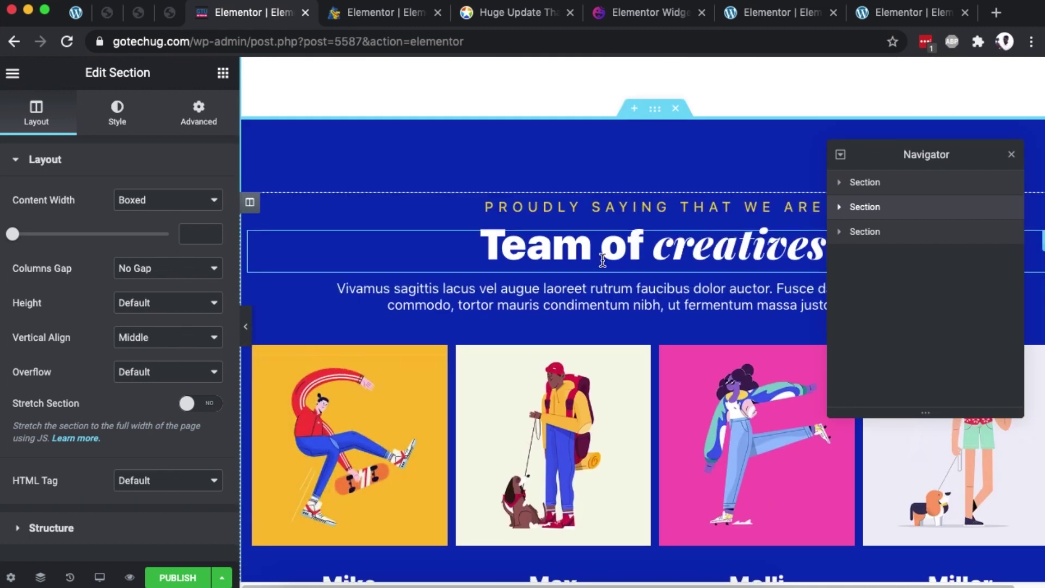
scroll(602, 260, "down", 1)
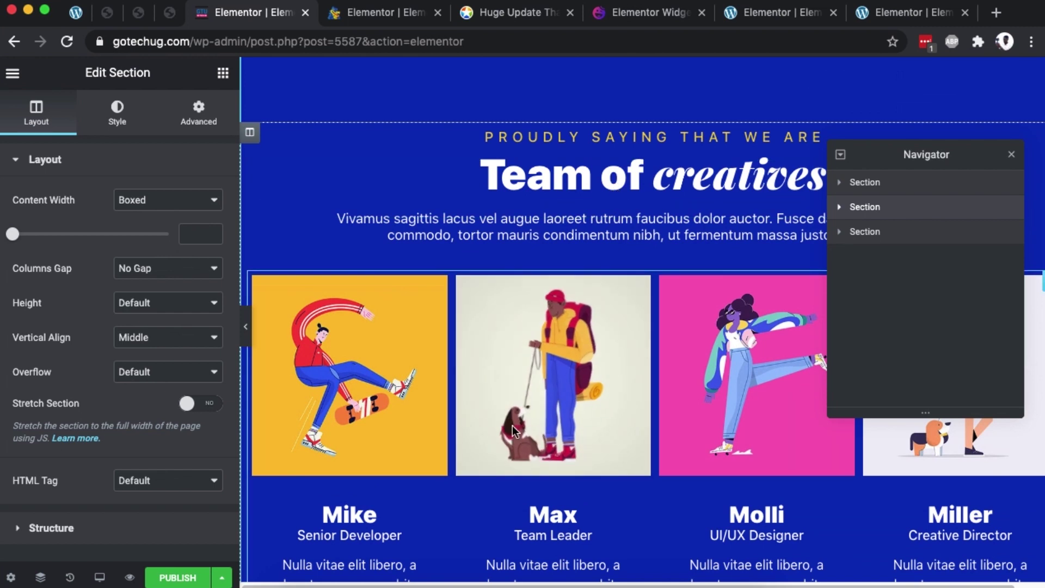
scroll(480, 478, "down", 3)
scroll(482, 473, "down", 1)
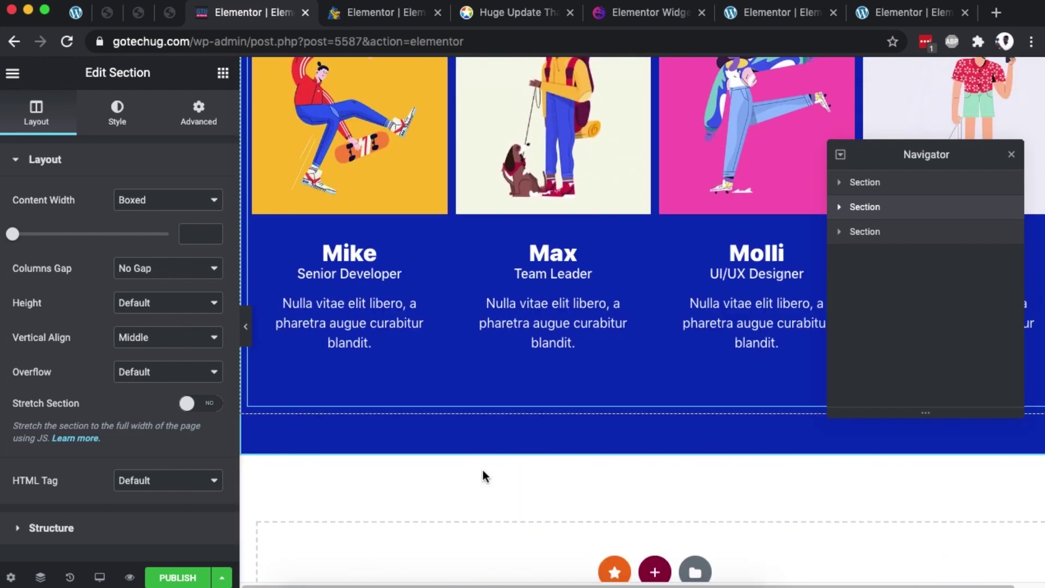
scroll(531, 321, "up", 5)
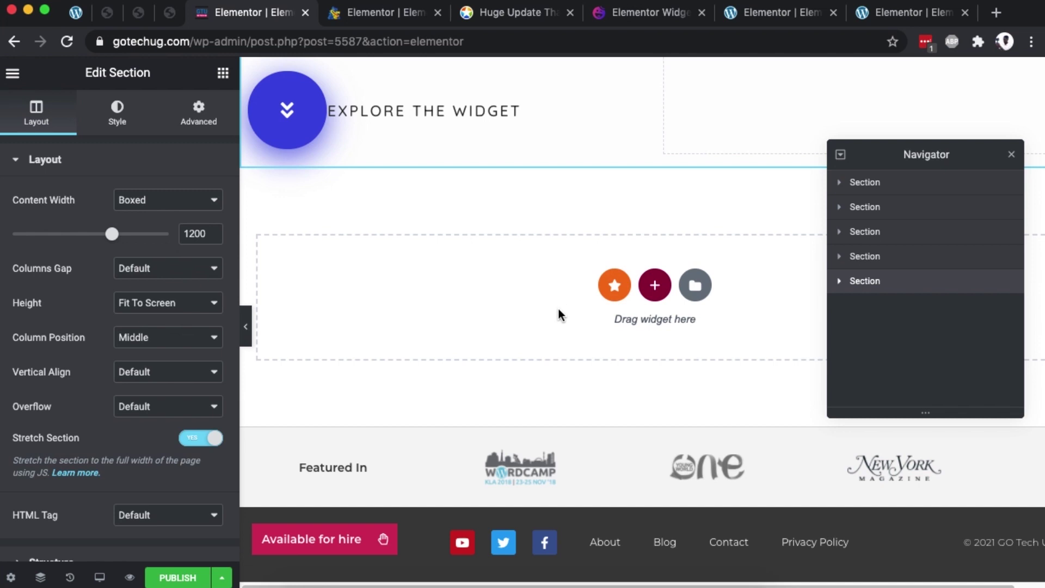
scroll(559, 314, "up", 2)
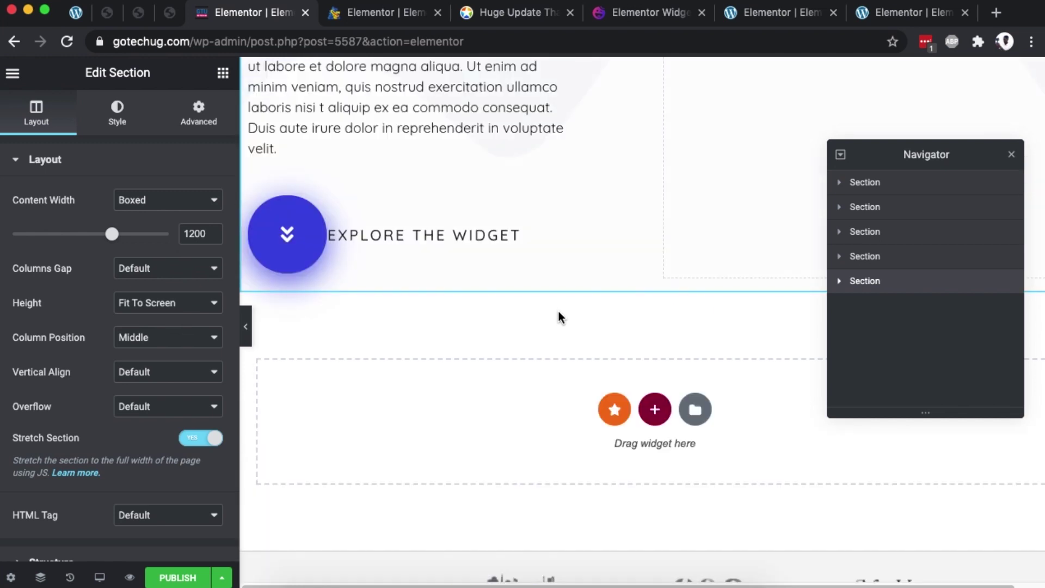
scroll(558, 313, "up", 4)
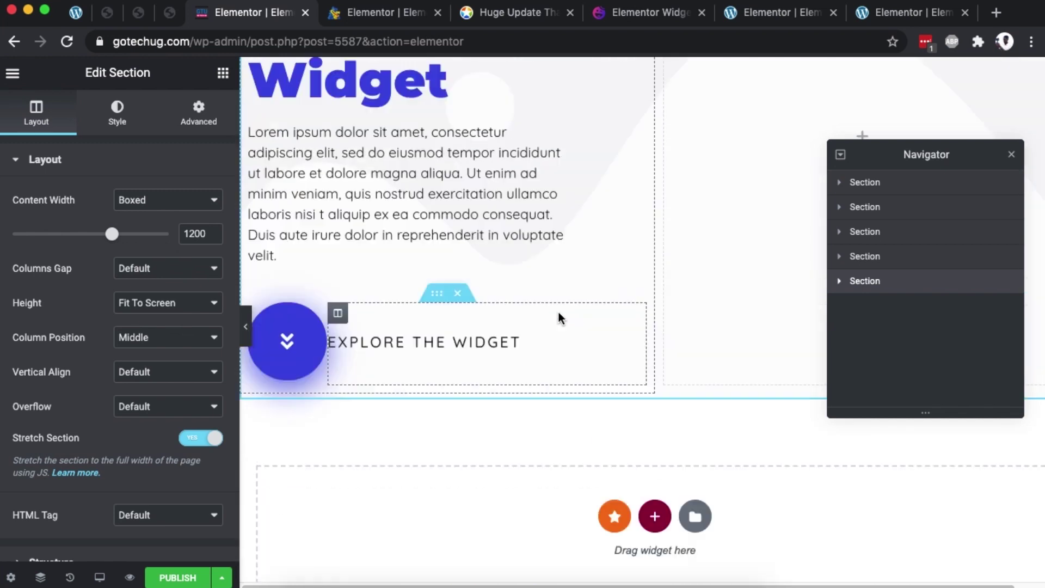
Switch to the good-books.local page and copy the "Team of creatives" section using PA | Copy Section
left_click(811, 13)
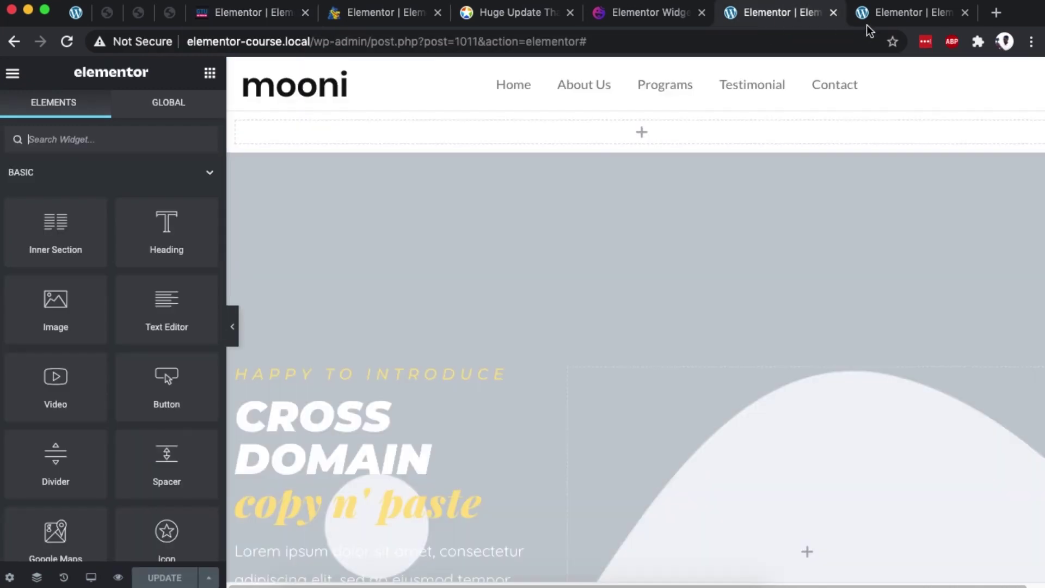
left_click(895, 21)
scroll(663, 409, "down", 5)
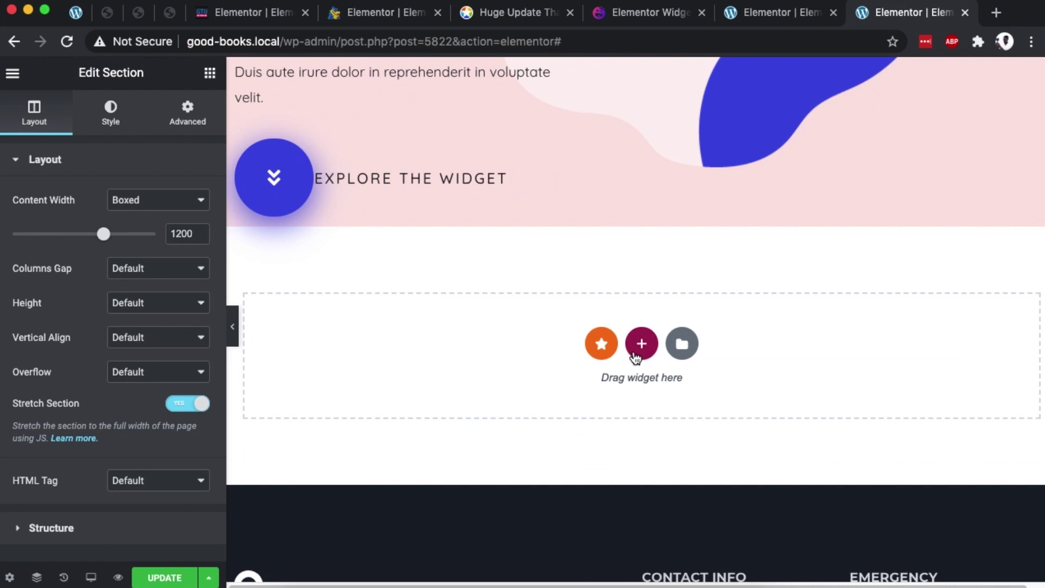
scroll(641, 363, "up", 10)
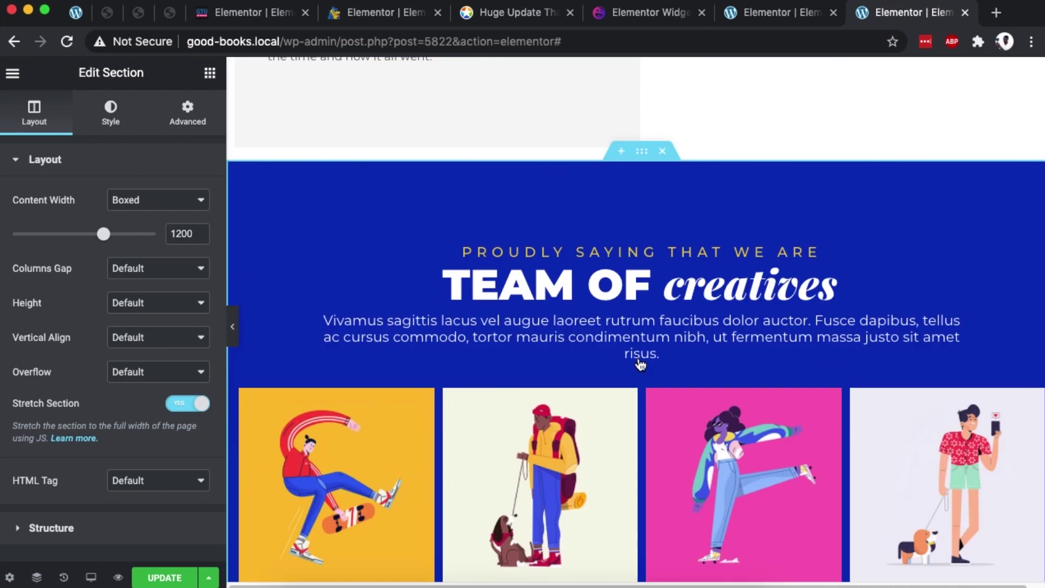
right_click(643, 151)
left_click(706, 419)
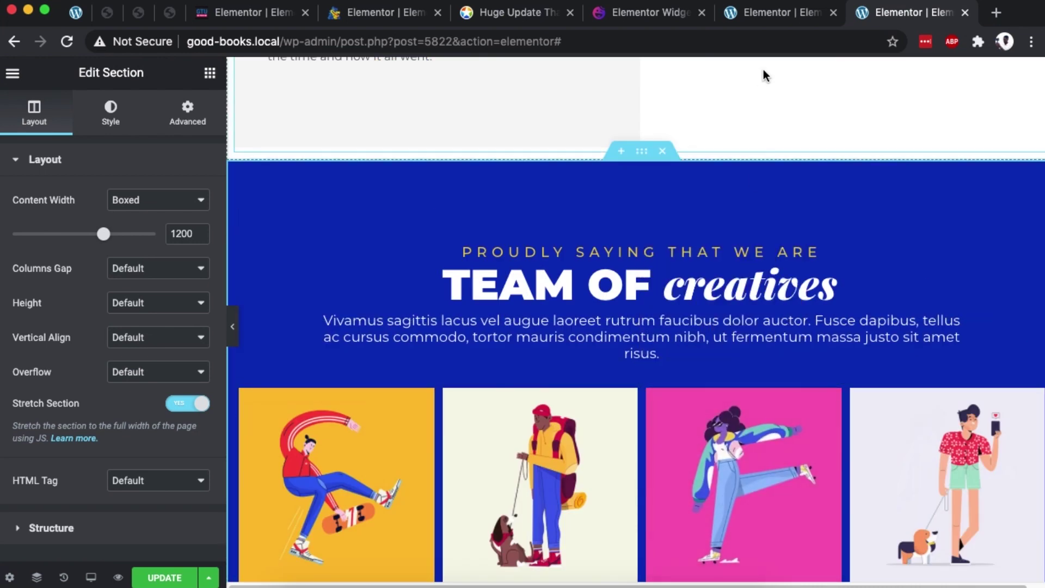
Switch to the elementor-course.local page and paste the copied team section below the "Cross Domain copy n' paste" section using PA | Paste Section
left_click(768, 12)
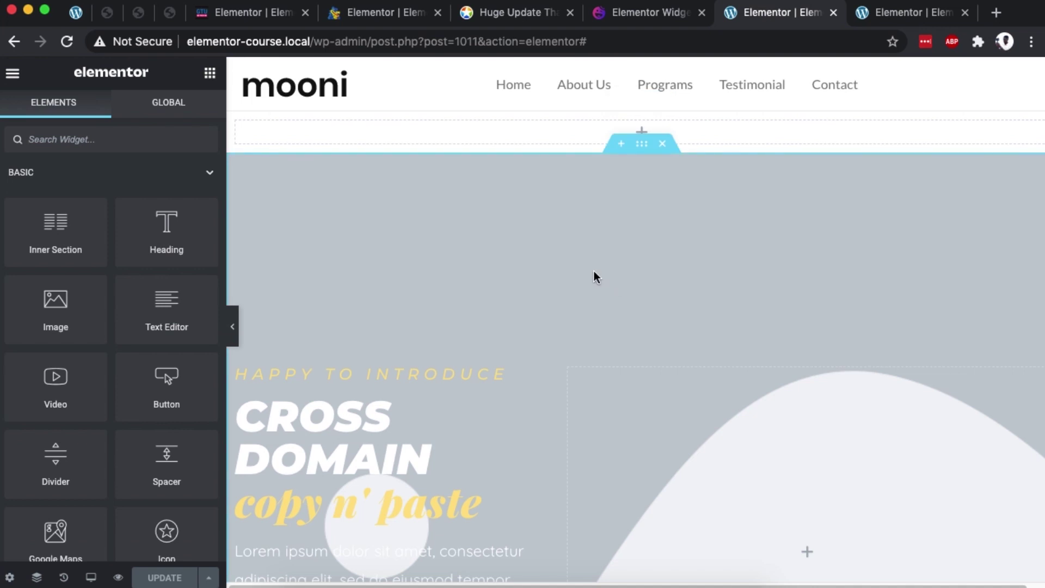
right_click(641, 140)
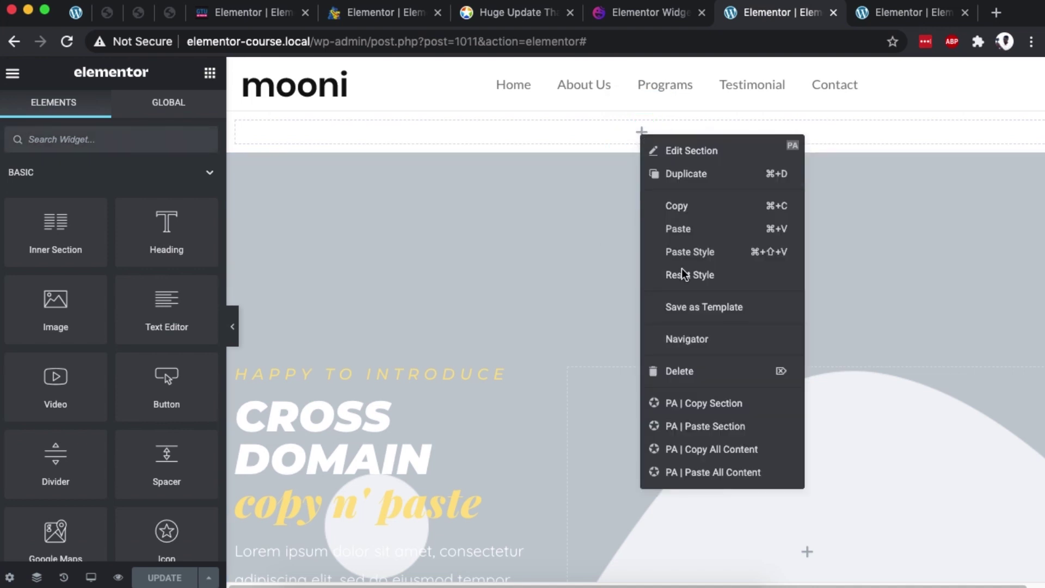
left_click(701, 424)
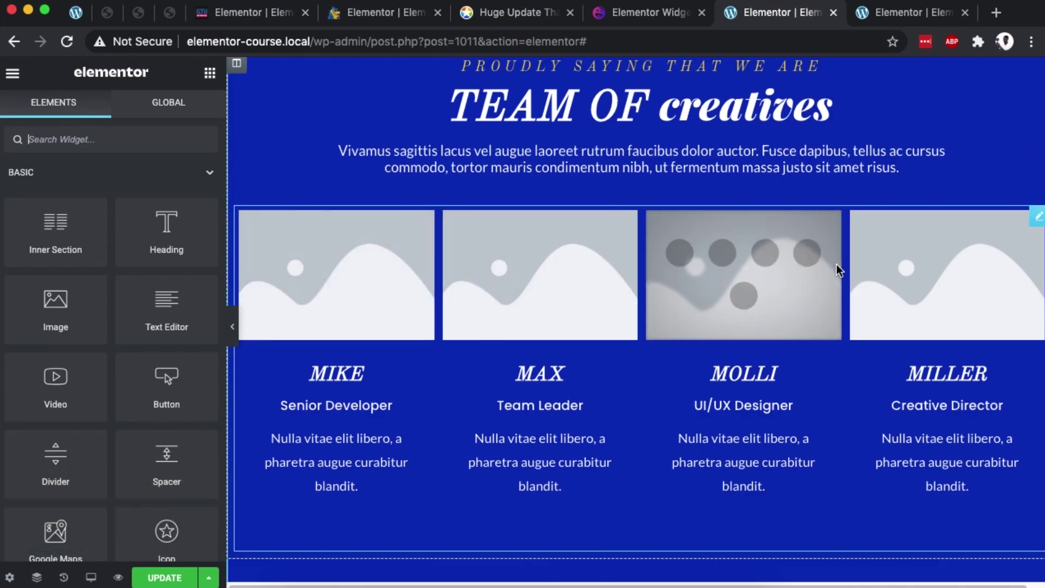
Compare the pasted team section on elementor-course.local with the original on good-books.local, and check the gotechug.com and go-woo.com pages
left_click(889, 18)
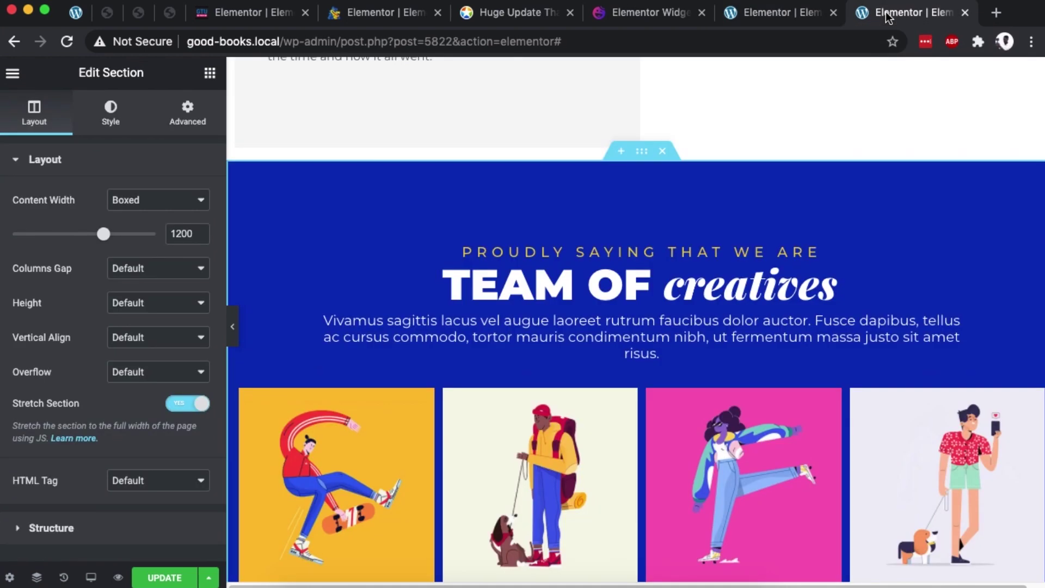
left_click(786, 18)
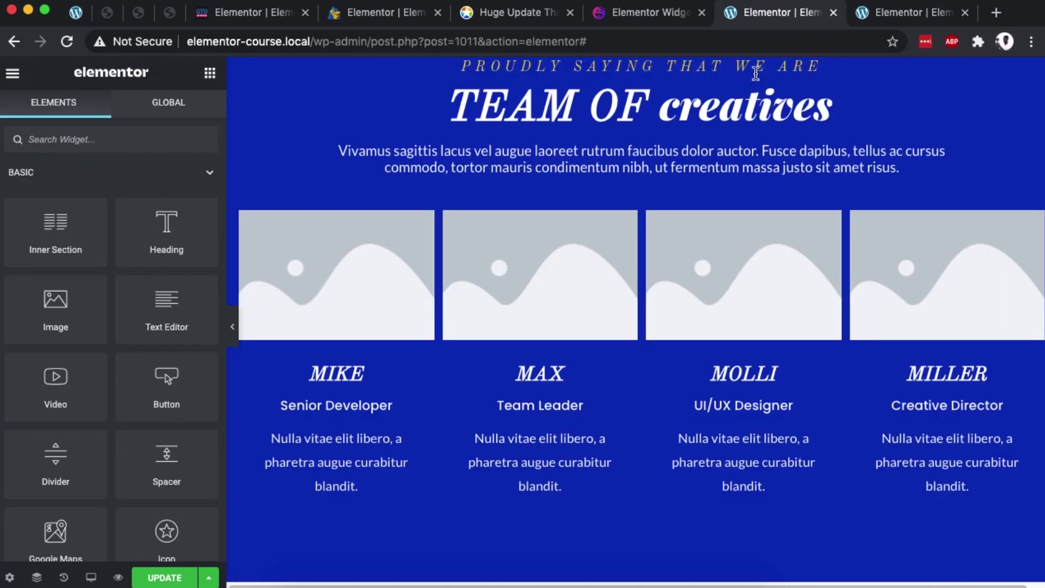
left_click(236, 14)
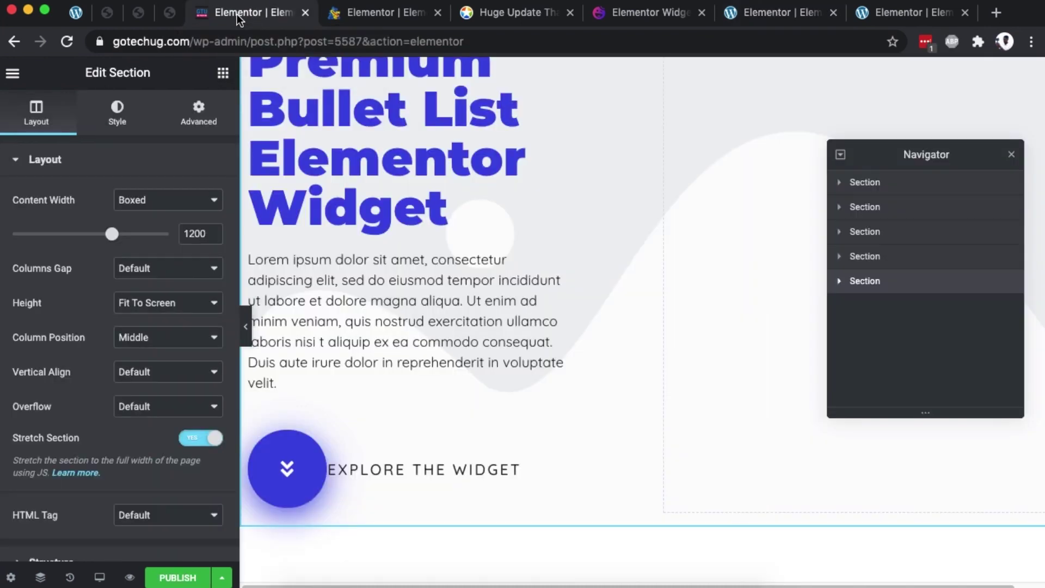
left_click(353, 17)
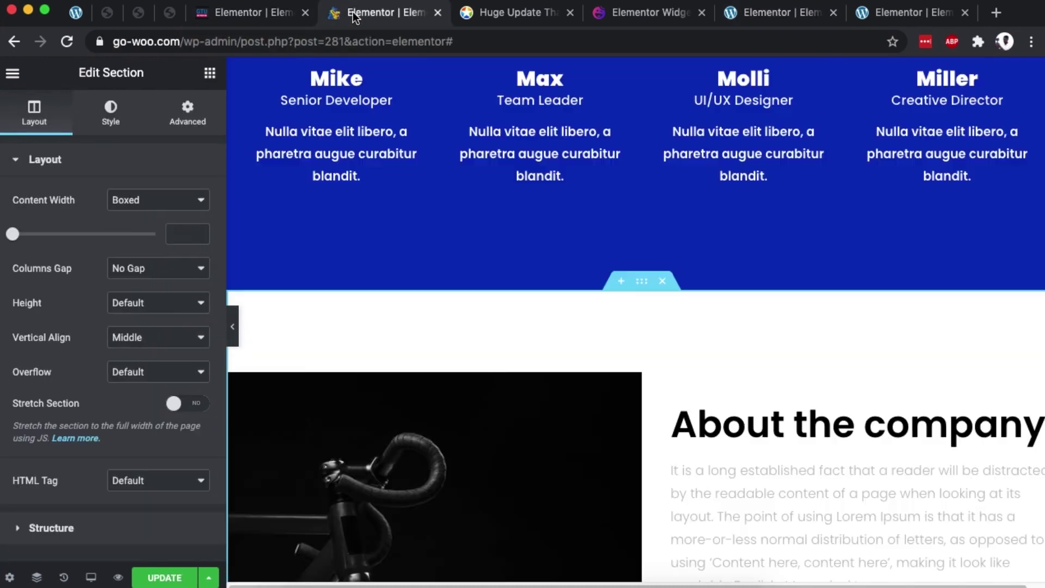
left_click(259, 17)
Compare the "Premium Bullet List" section on good-books.local with the one on gotechug.com, and check the Cross-Domain Copy N' Paste notes on premiumaddons.com
left_click(906, 12)
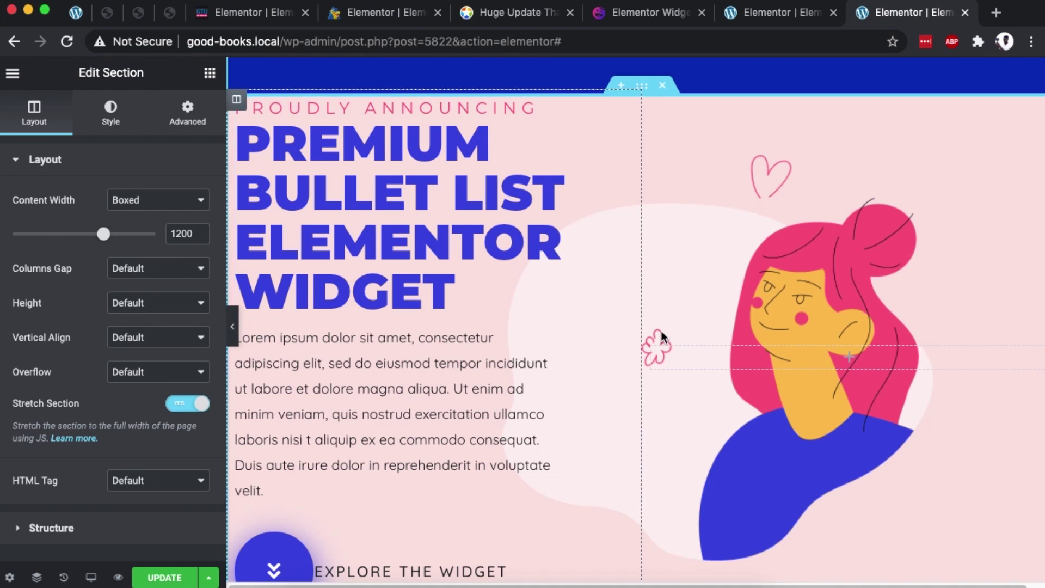
left_click(258, 16)
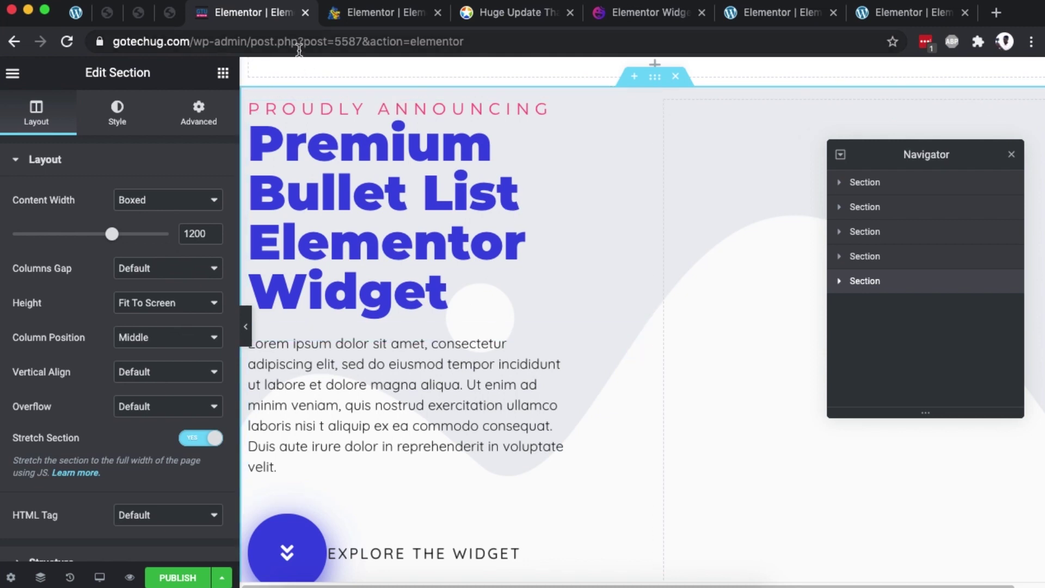
scroll(601, 233, "up", 10)
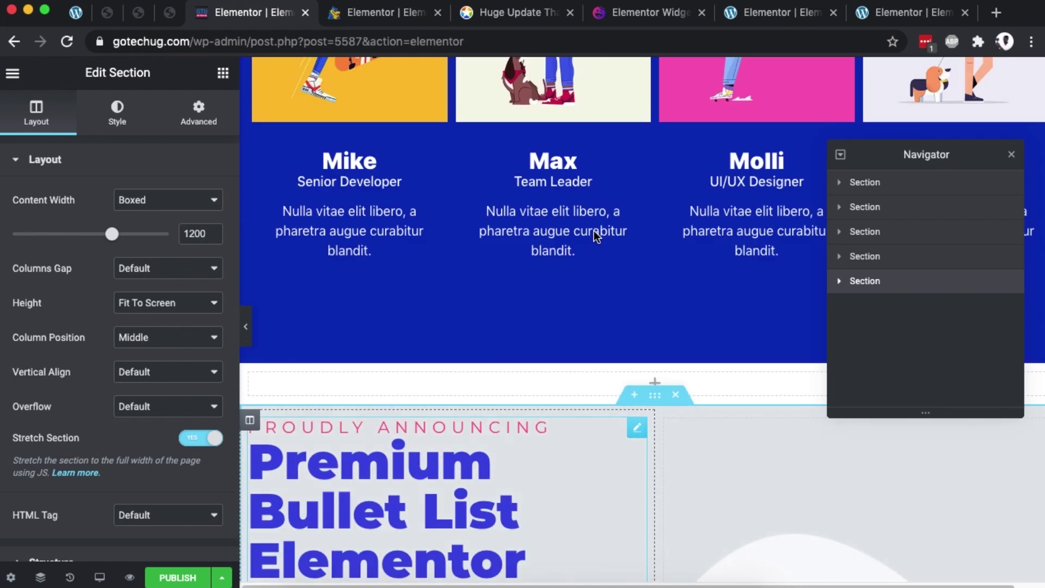
scroll(597, 235, "up", 3)
left_click(507, 13)
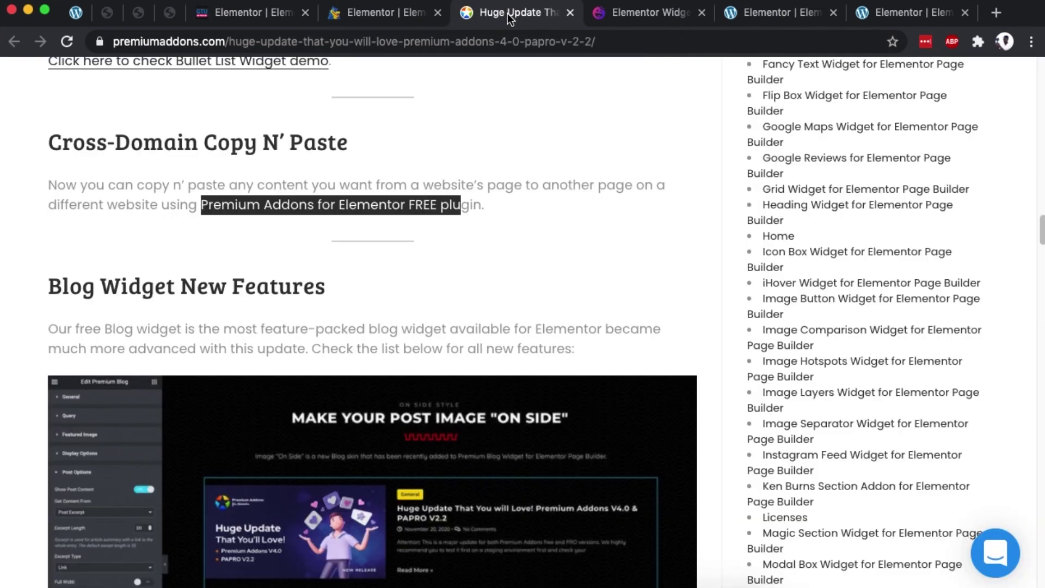
Compare the fonts and layout of the "Team of creatives" section on go-woo.com with its copy on gotechug.com
left_click(369, 15)
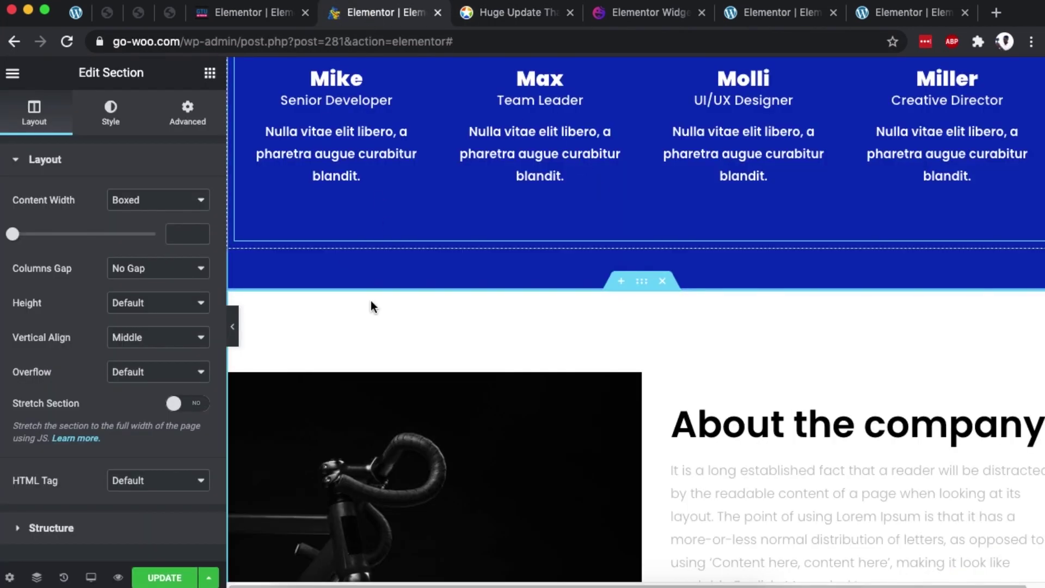
left_click(210, 74)
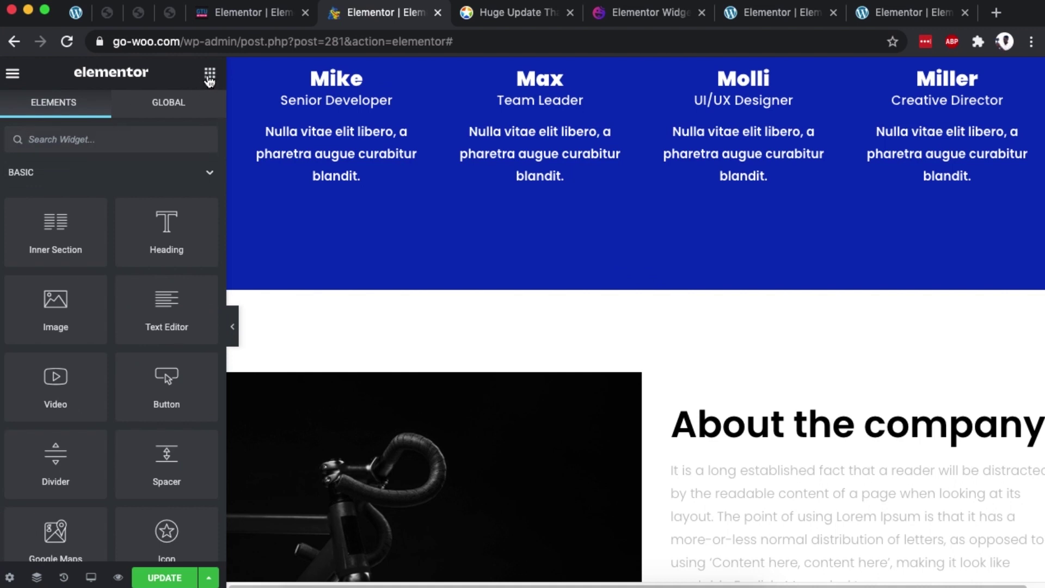
left_click(241, 16)
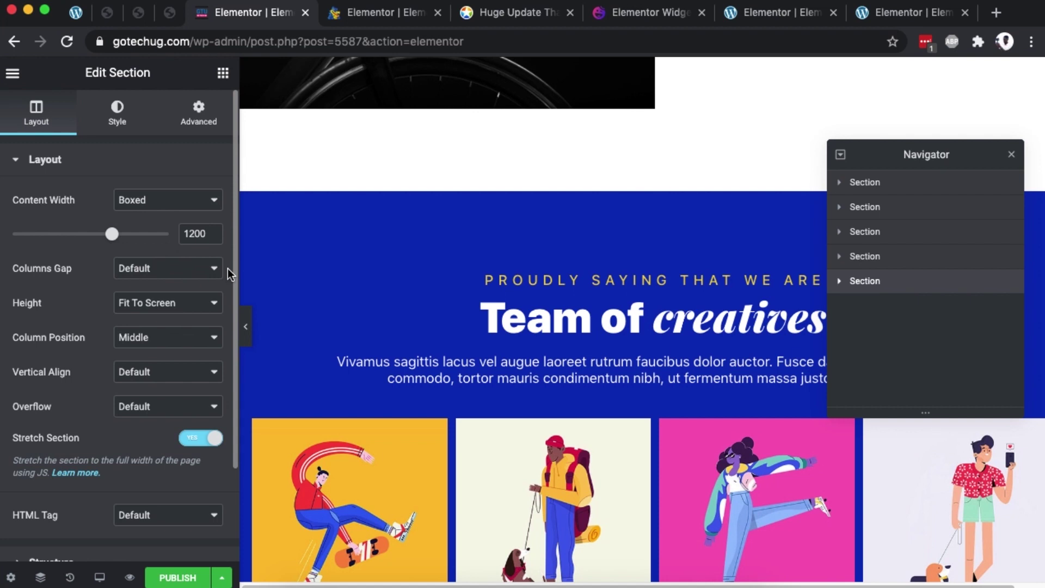
left_click(379, 16)
scroll(634, 233, "up", 8)
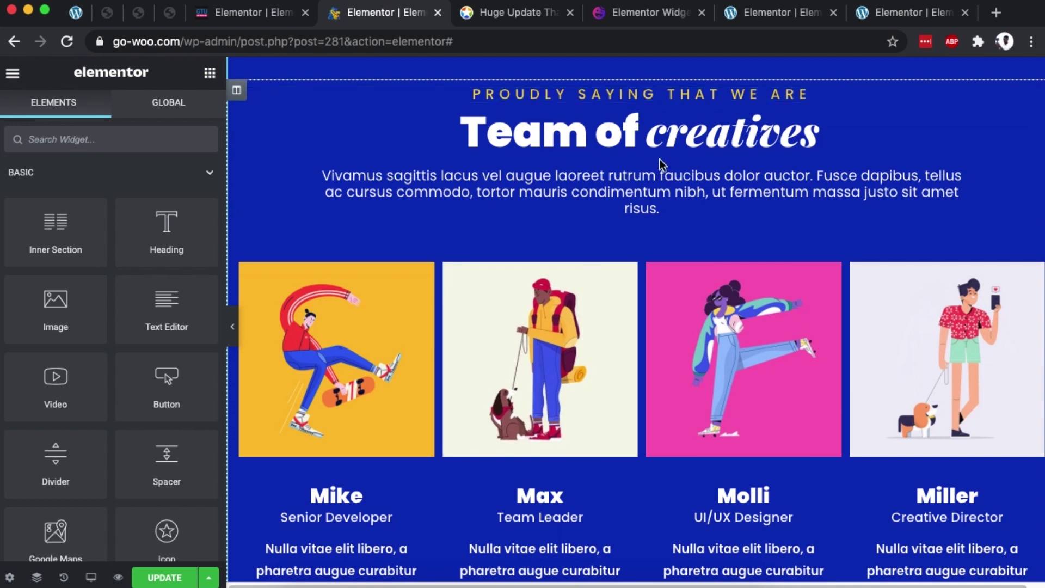
left_click(232, 15)
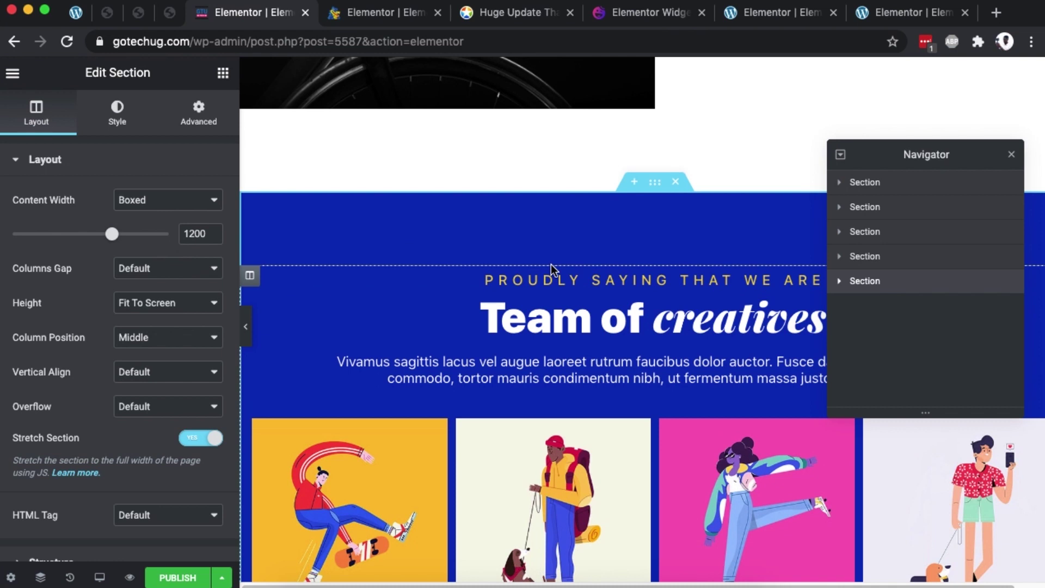
scroll(550, 266, "down", 4)
scroll(559, 312, "up", 7)
scroll(560, 317, "down", 10)
scroll(560, 315, "up", 7)
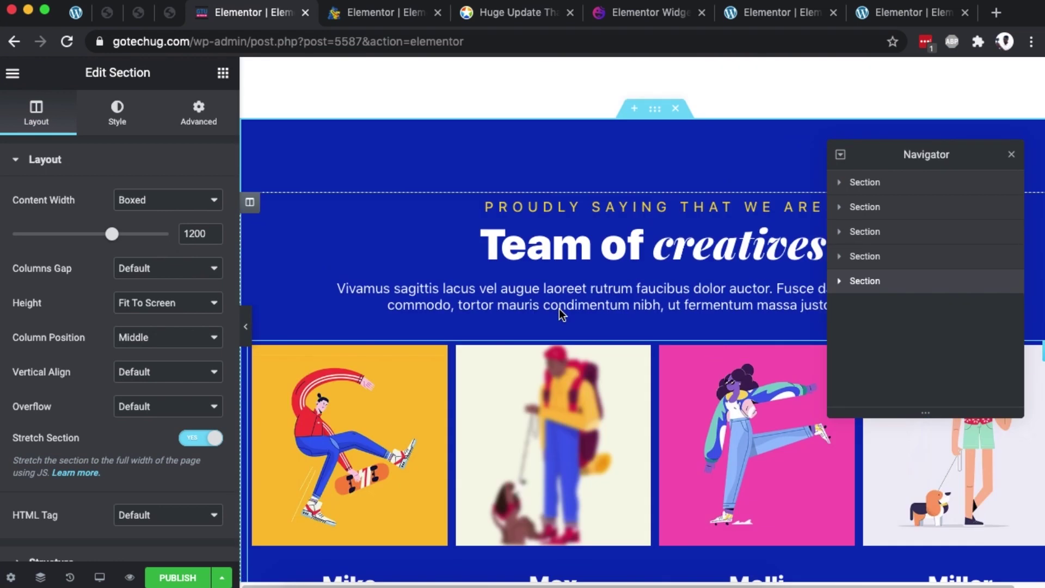
left_click(400, 14)
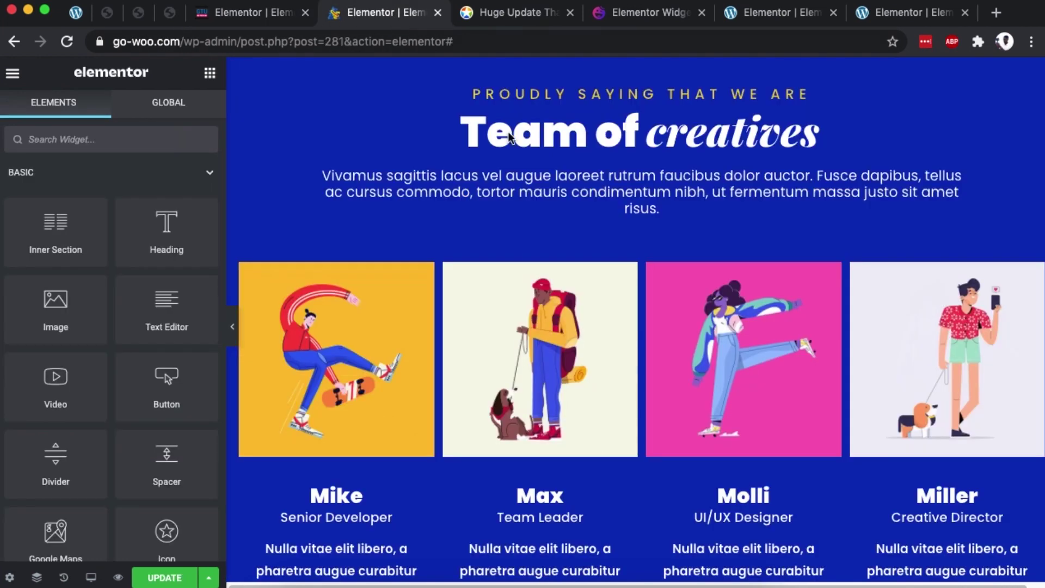
left_click(270, 17)
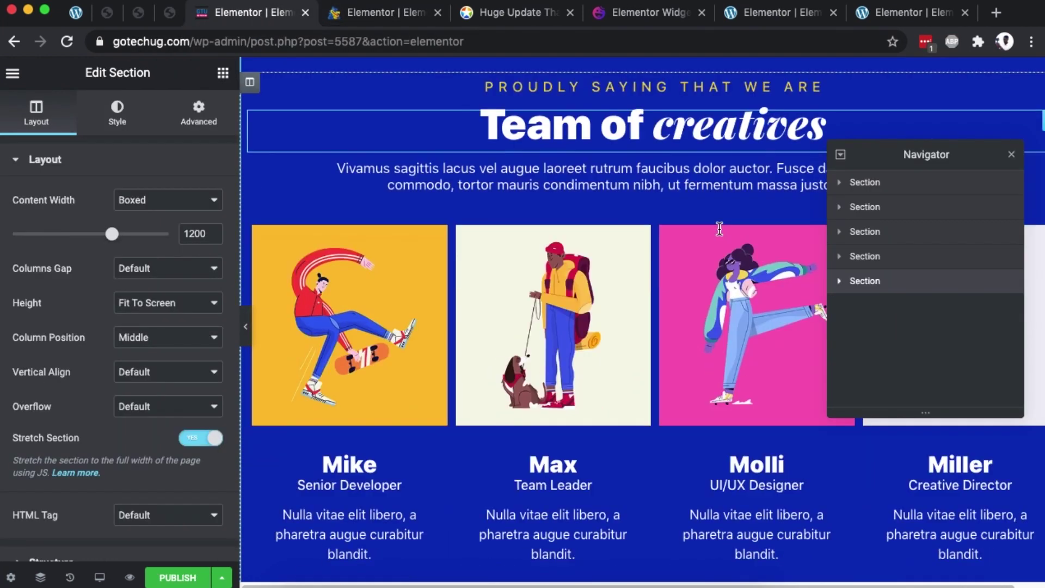
scroll(720, 229, "down", 1)
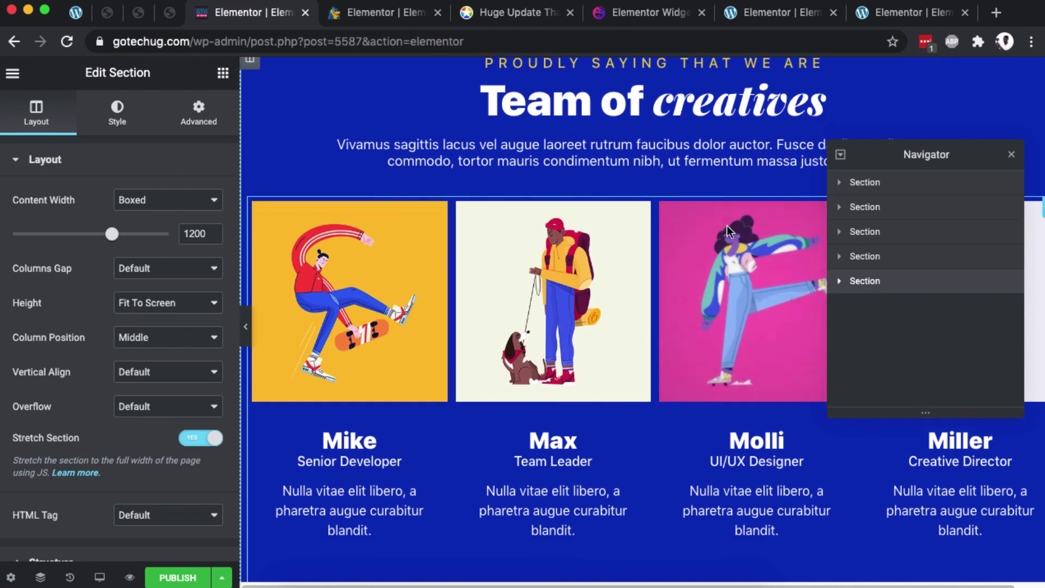
Close the Navigator on gotechug.com, open the team section's description paragraph for editing and select part of its text
left_click(1011, 157)
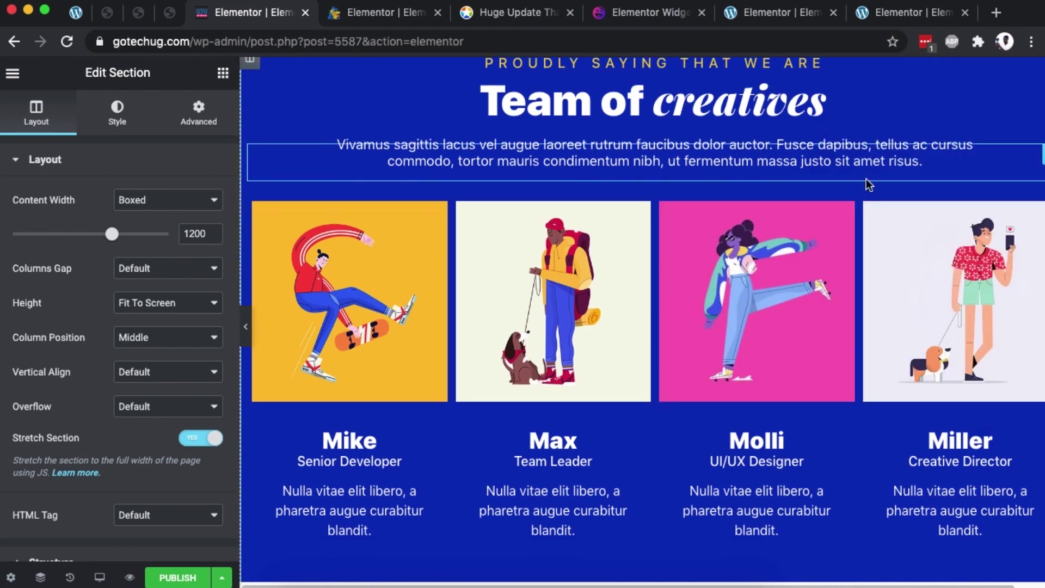
left_click(859, 332)
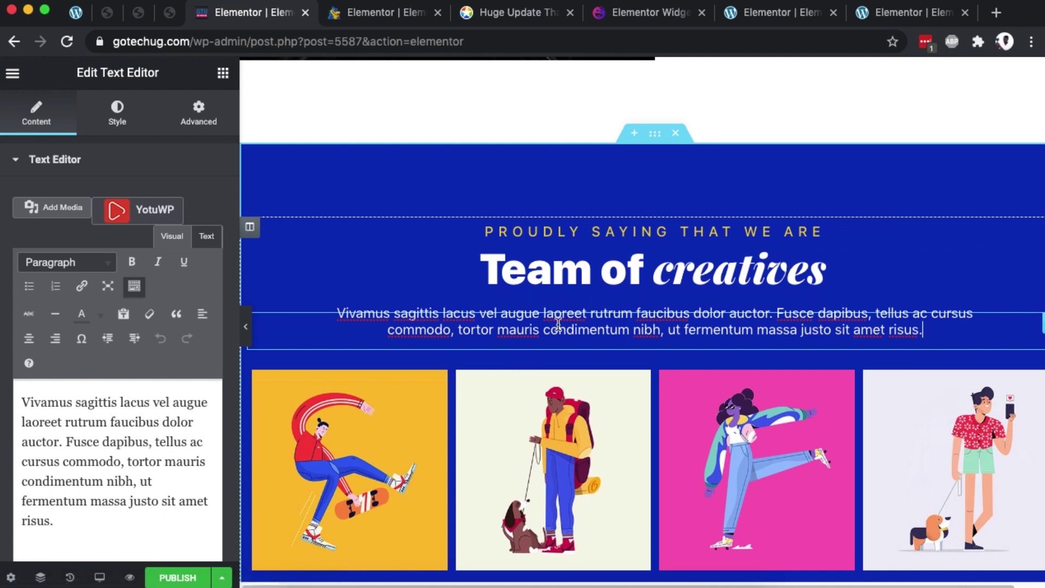
scroll(858, 256, "down", 2)
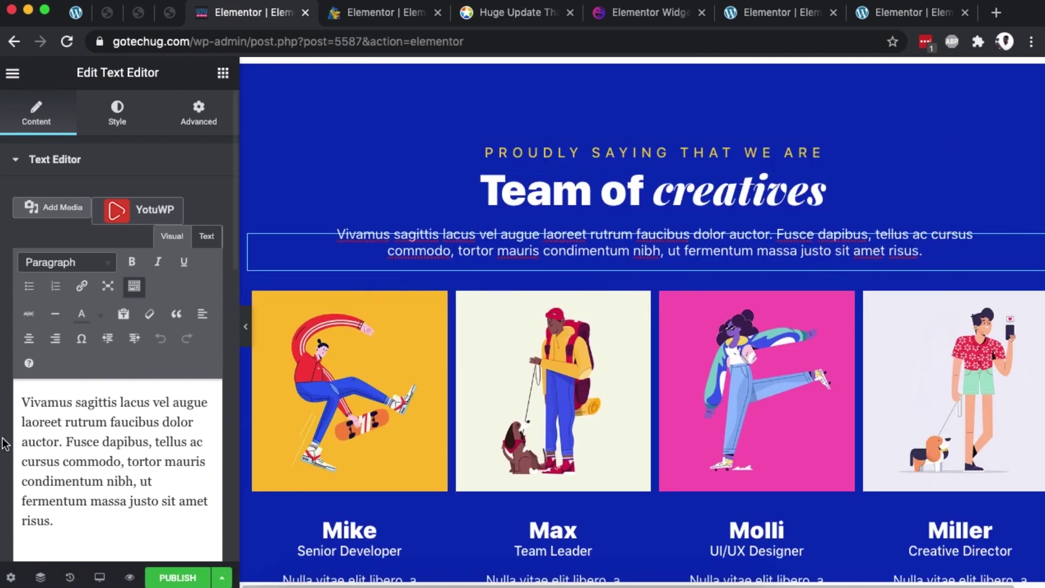
left_click_drag(67, 522, 5, 475)
left_click_drag(110, 422, 205, 462)
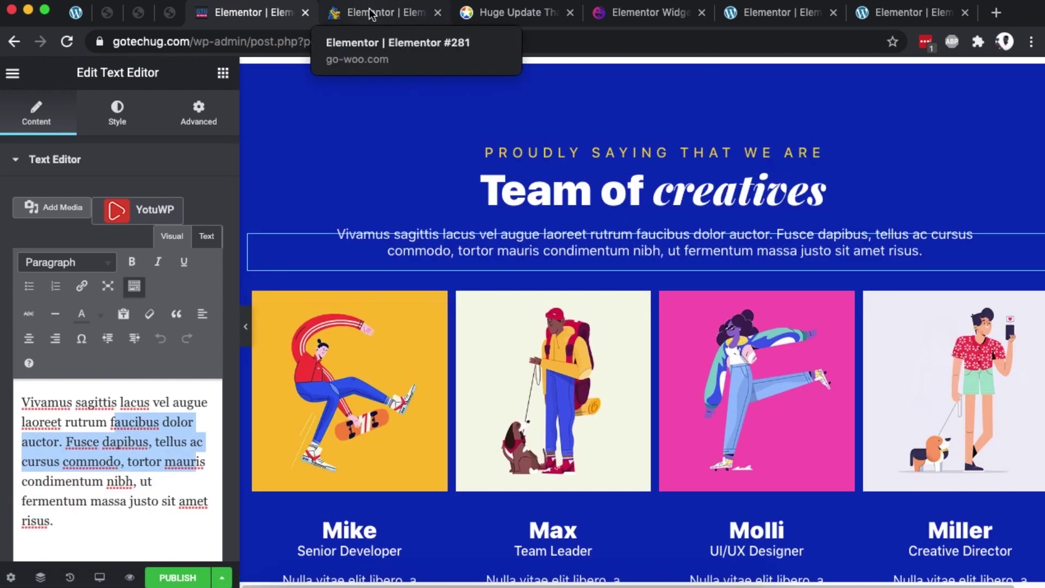